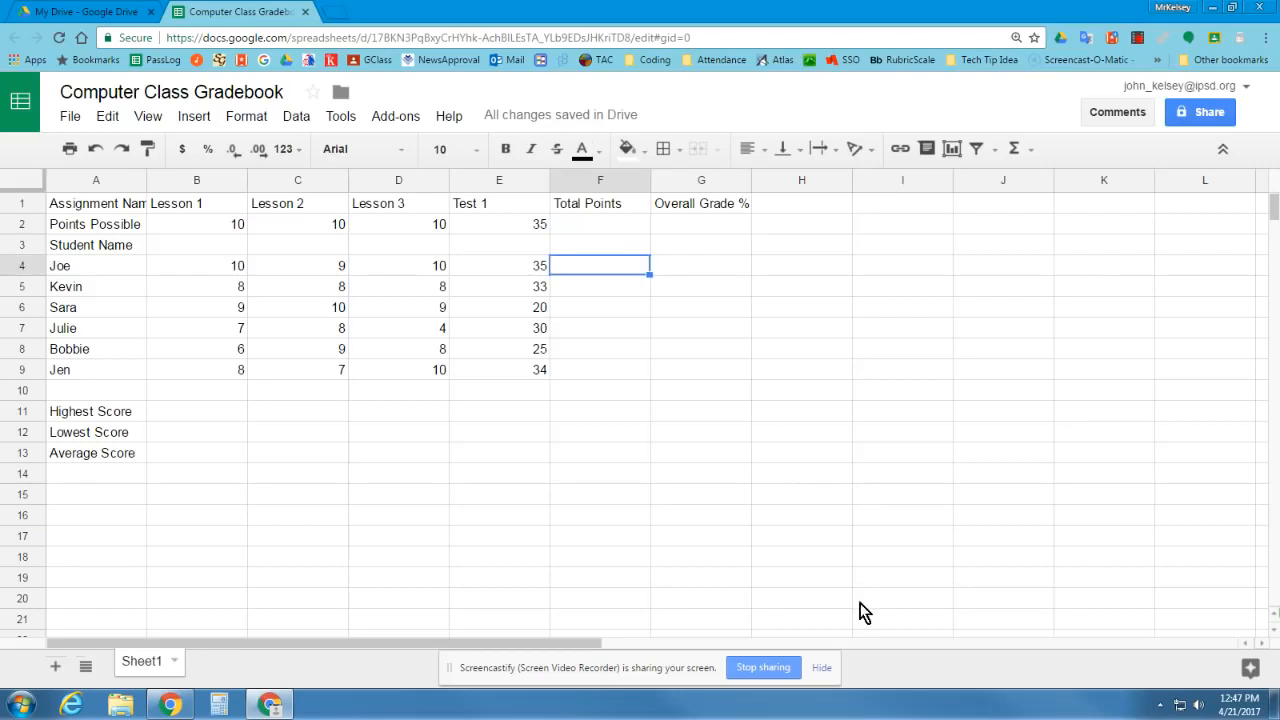
# Resize column A to 150 pixels wide
pyautogui.click(822, 667)
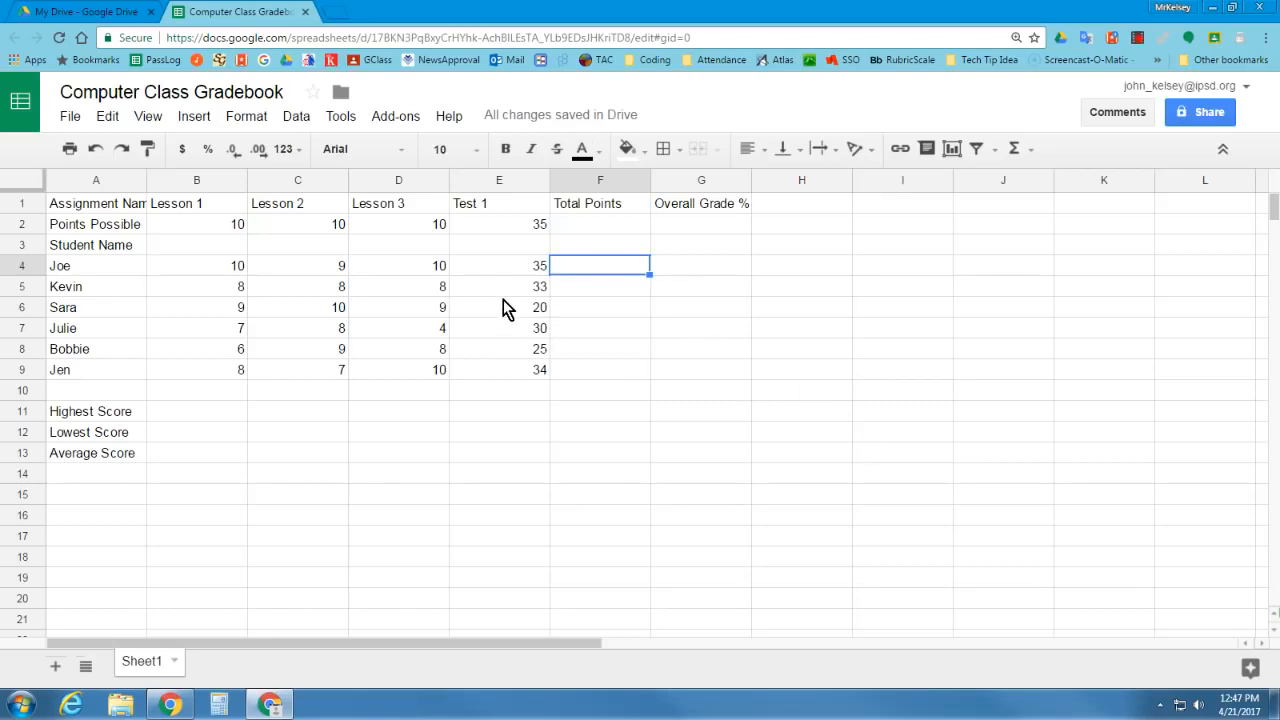
pyautogui.click(100, 180)
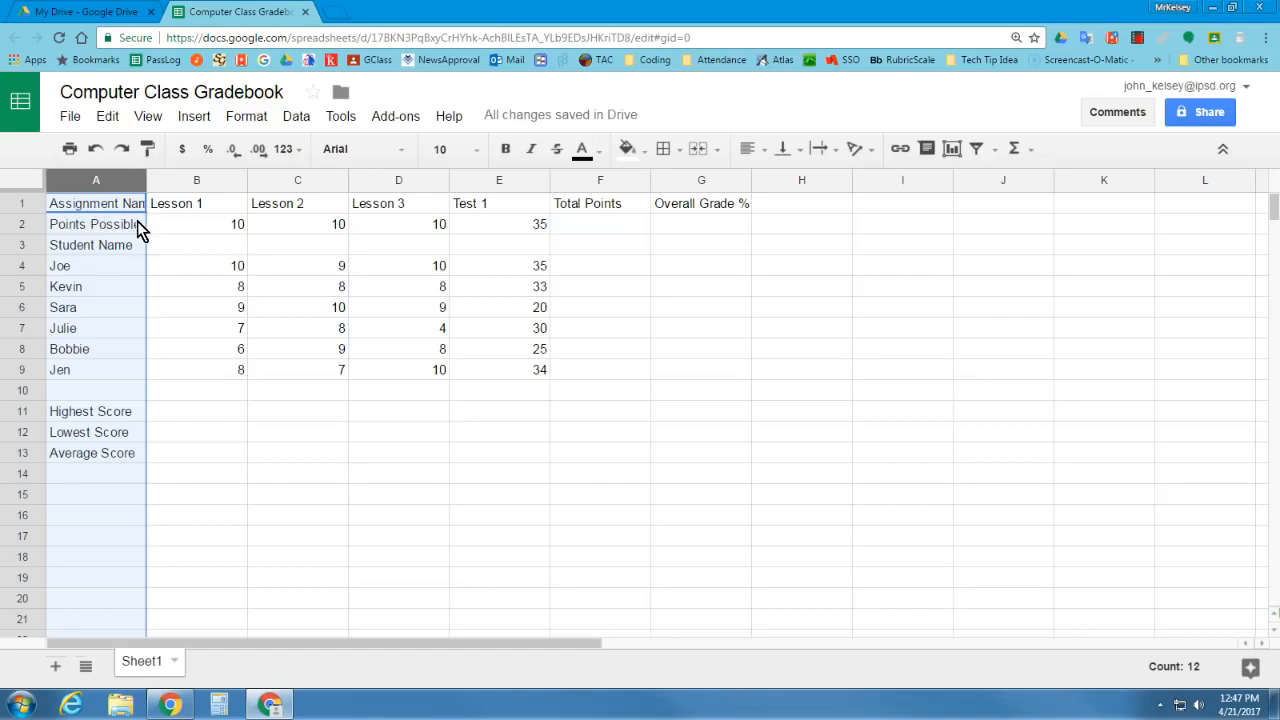
pyautogui.moveTo(137, 187)
pyautogui.click(136, 181)
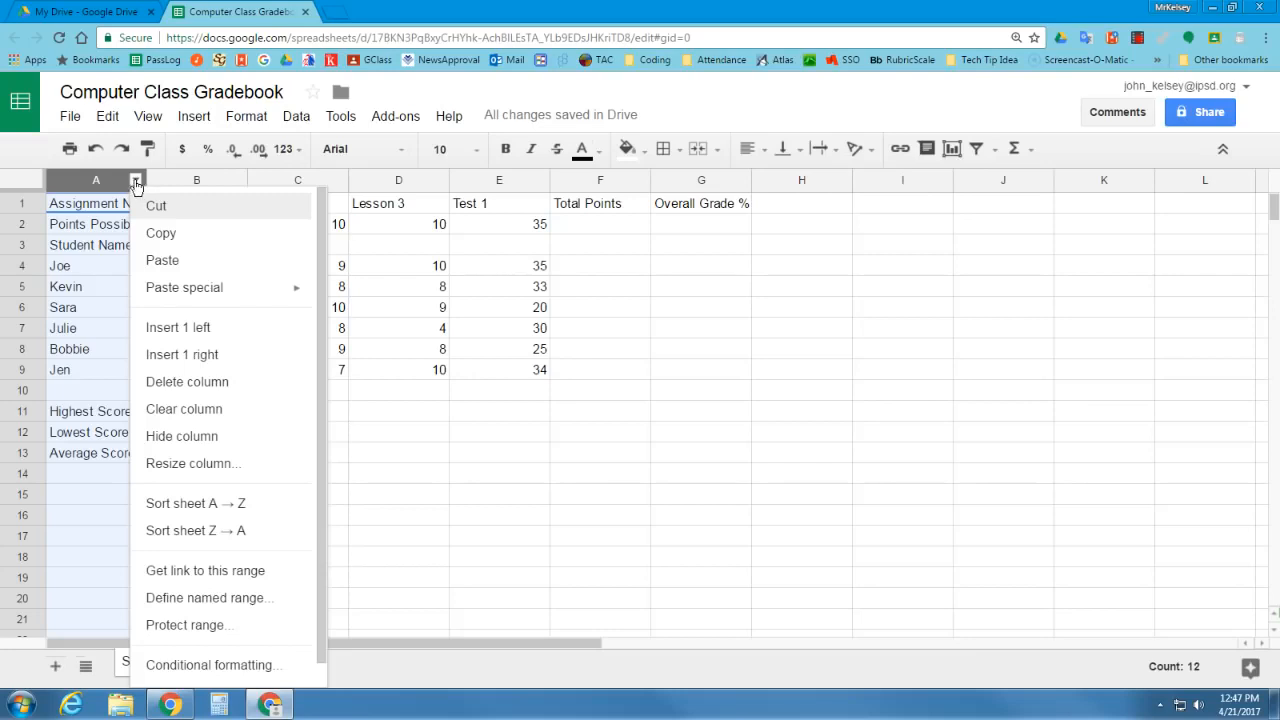
pyautogui.click(214, 465)
pyautogui.write('150')
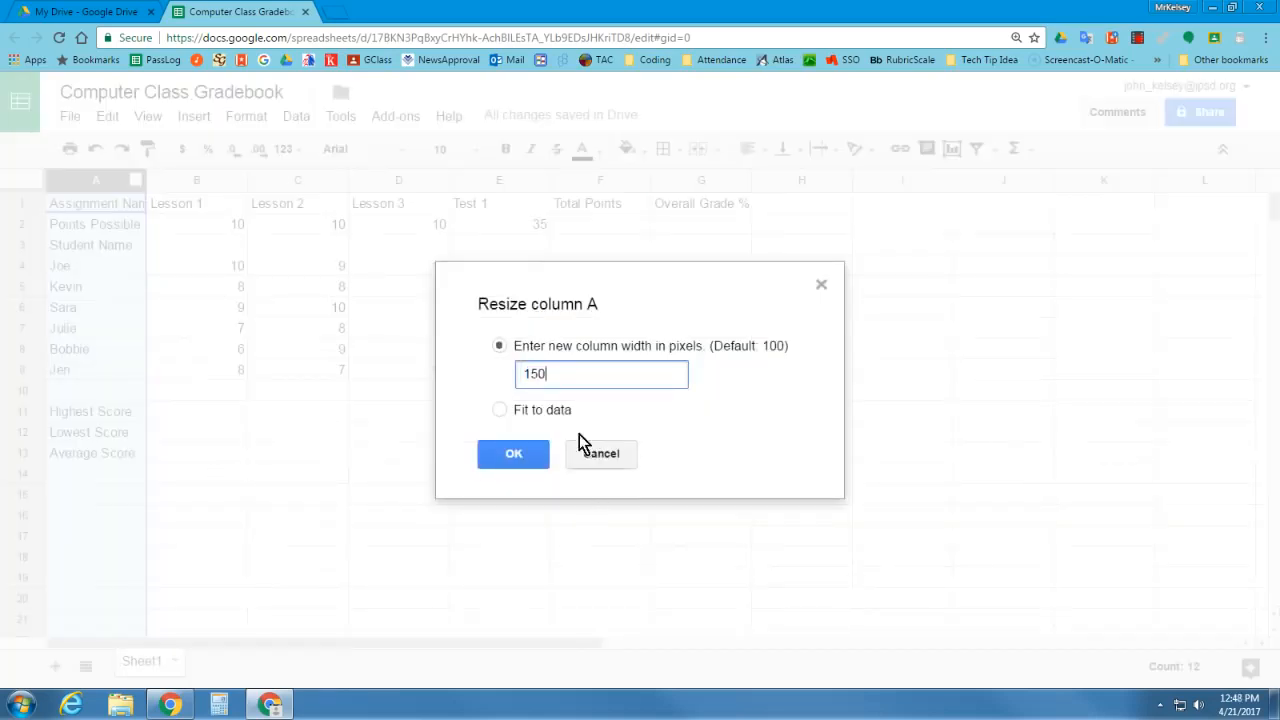
pyautogui.click(527, 458)
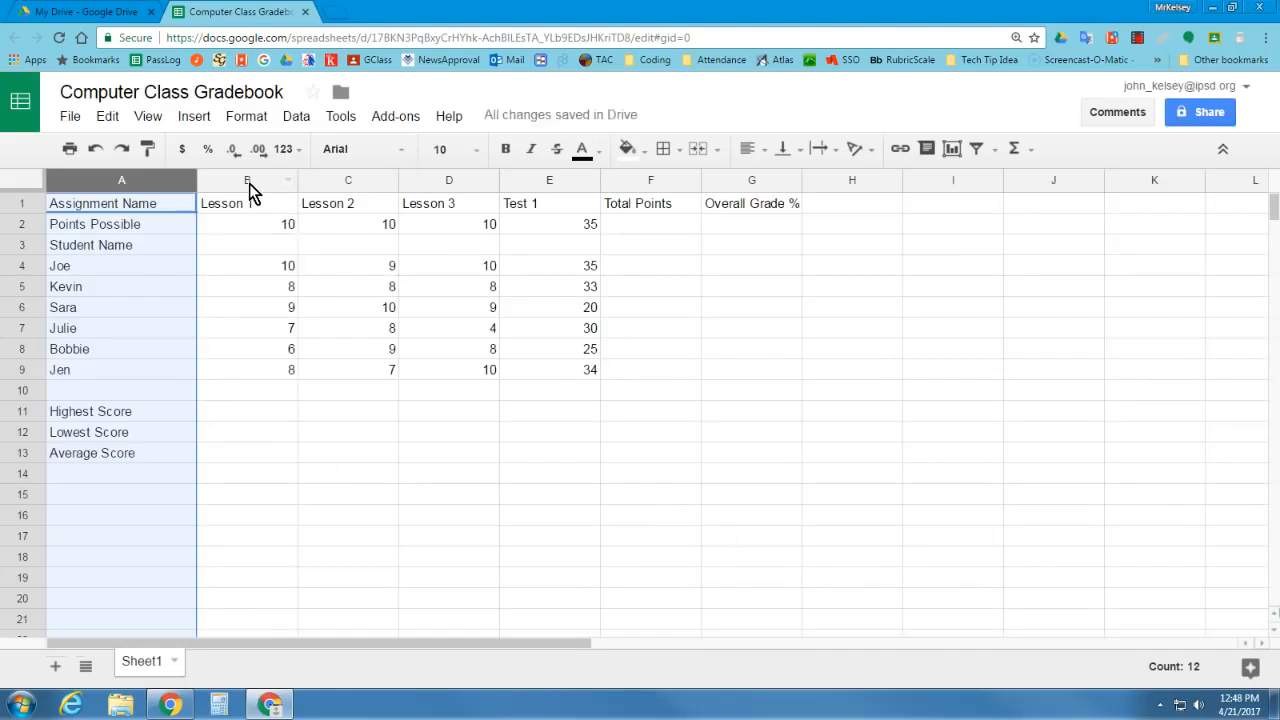
# Resize columns B through E (Lesson 1 to Test 1) to 75 pixels wide
pyautogui.moveTo(248, 182); pyautogui.dragTo(490, 180)
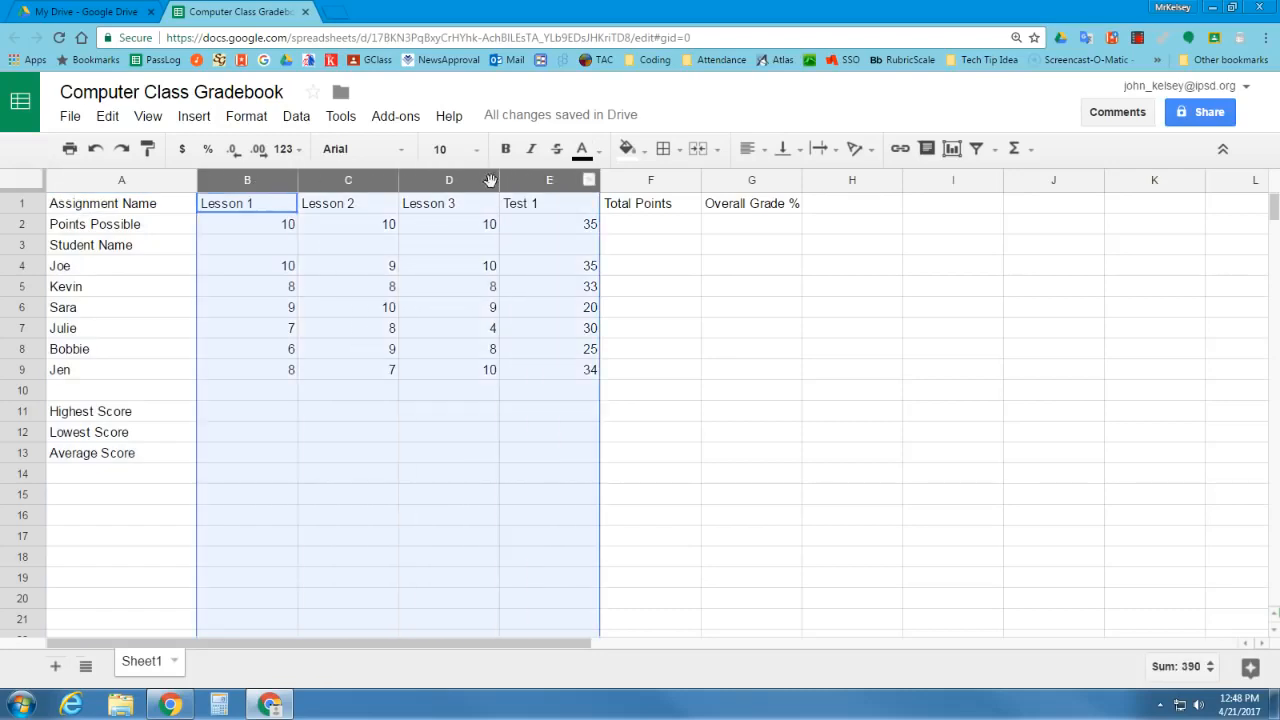
pyautogui.click(589, 181)
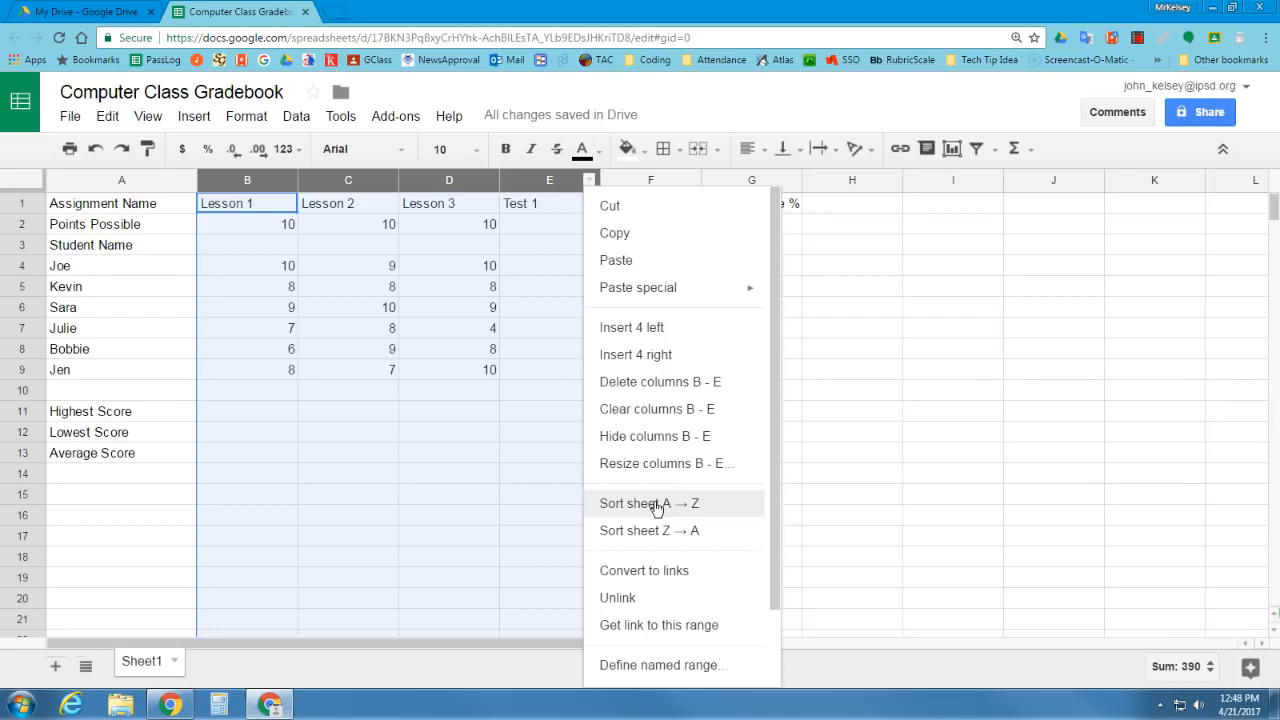
pyautogui.click(664, 464)
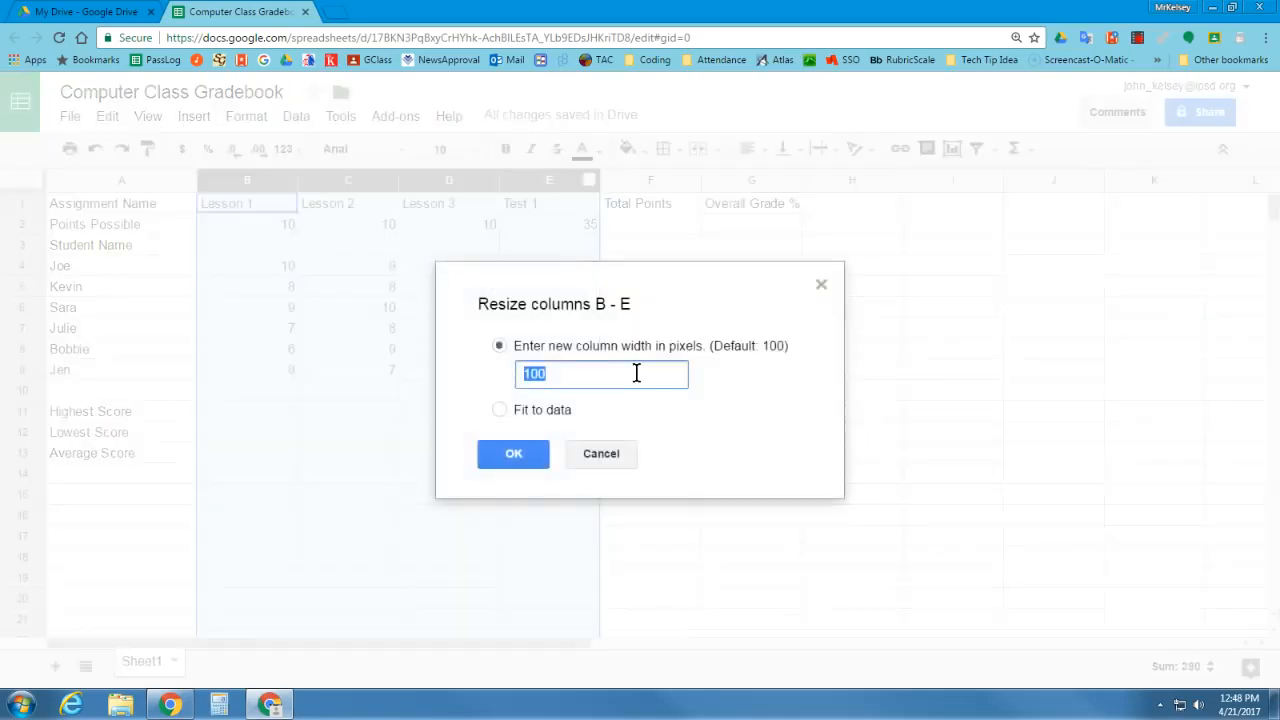
pyautogui.write('75')
pyautogui.click(522, 459)
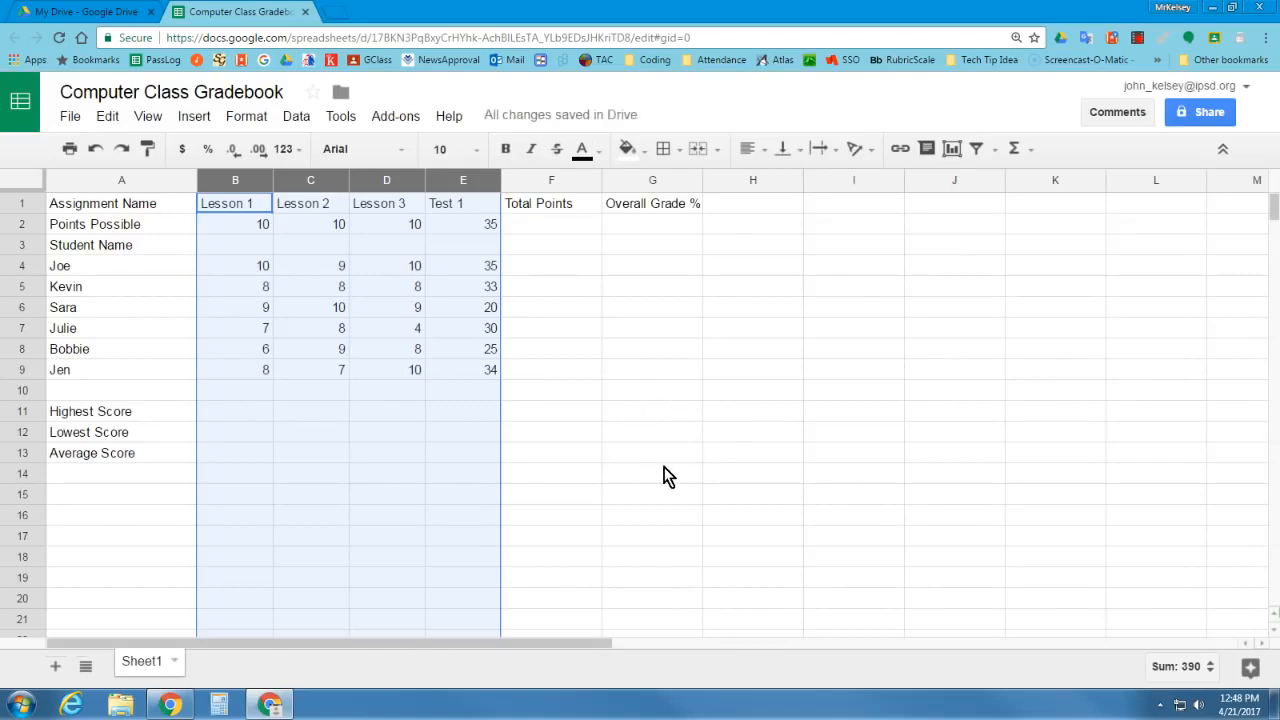
# Resize the Total Points and Overall Grade % columns, F and G, to 110 pixels wide
pyautogui.moveTo(551, 184); pyautogui.dragTo(660, 182)
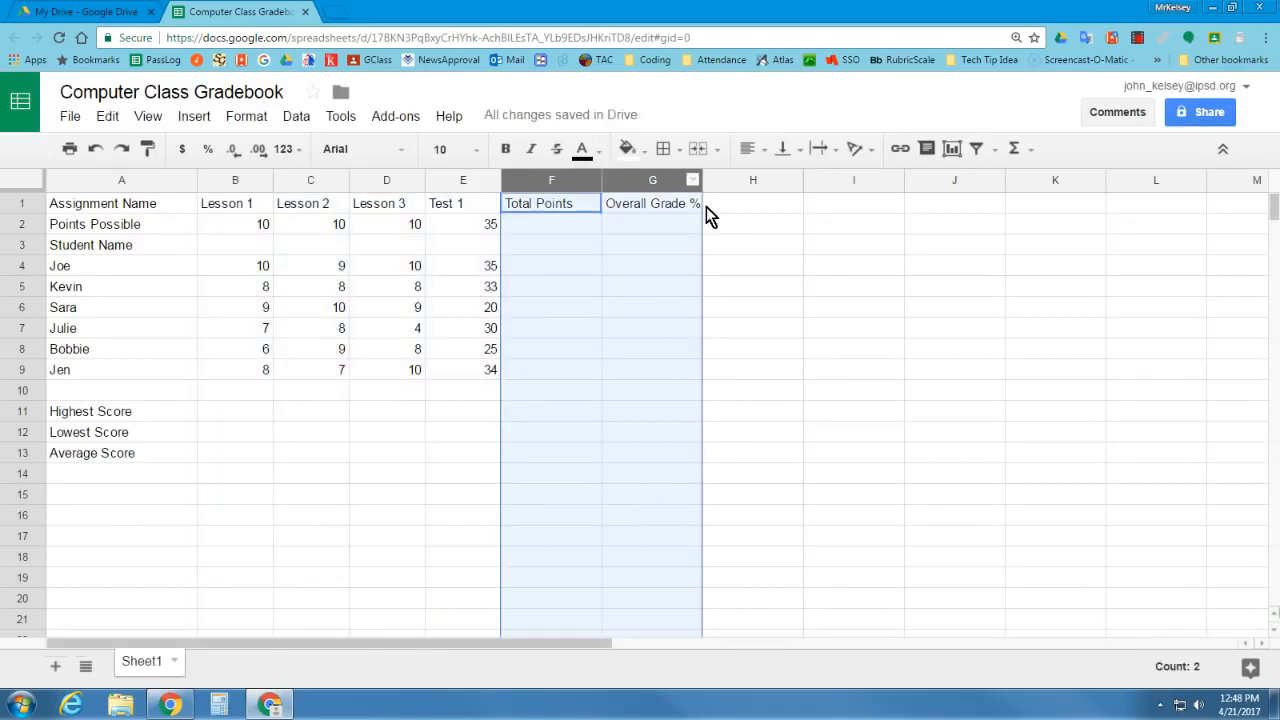
pyautogui.click(691, 181)
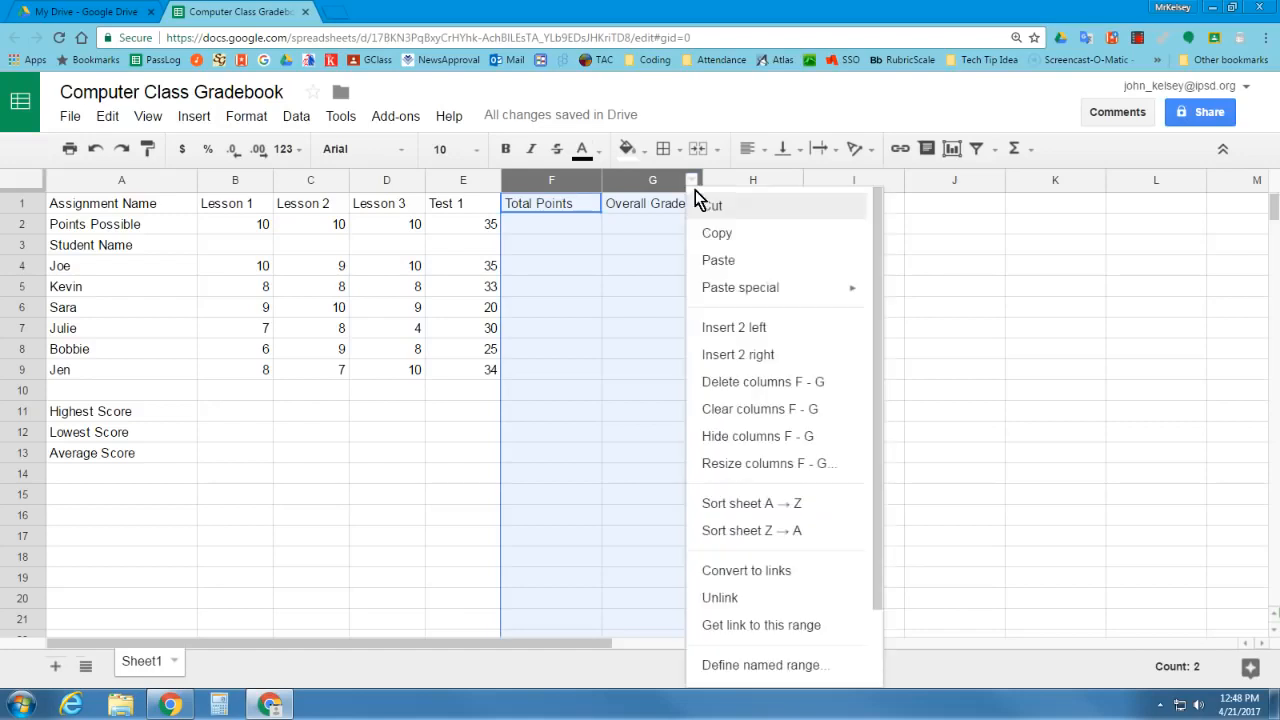
pyautogui.click(760, 465)
pyautogui.write('110')
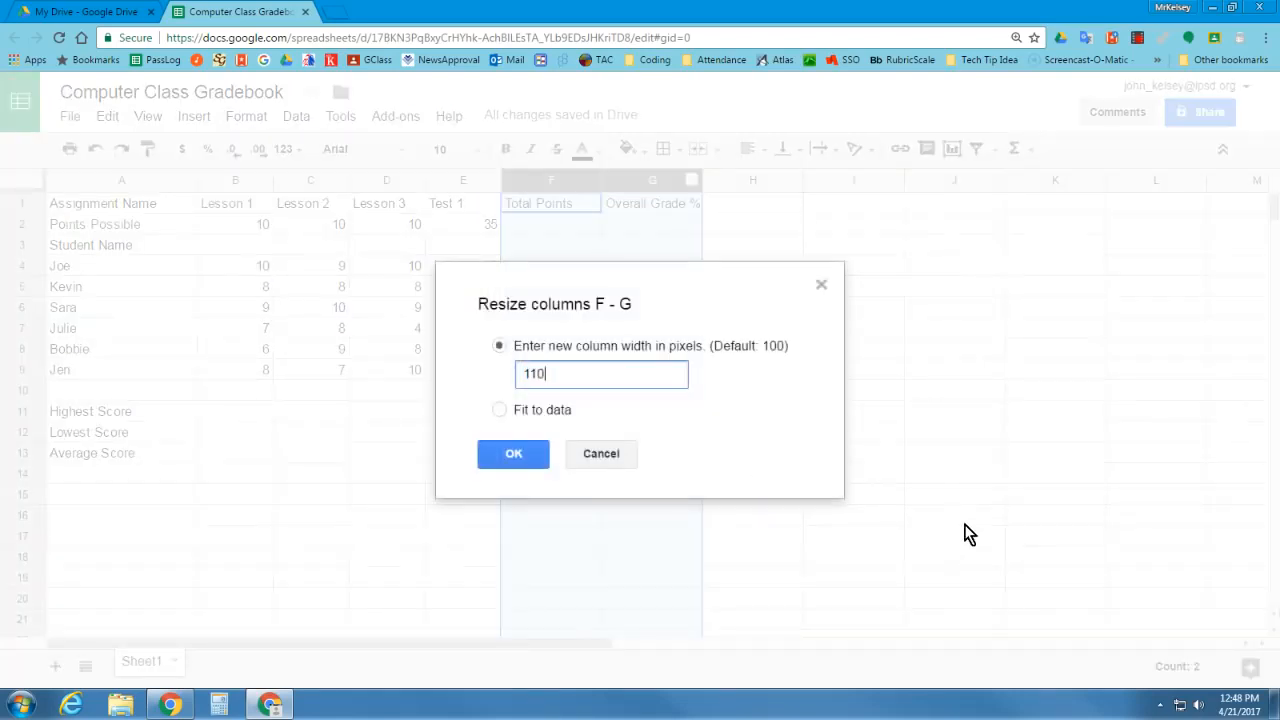
pyautogui.click(535, 460)
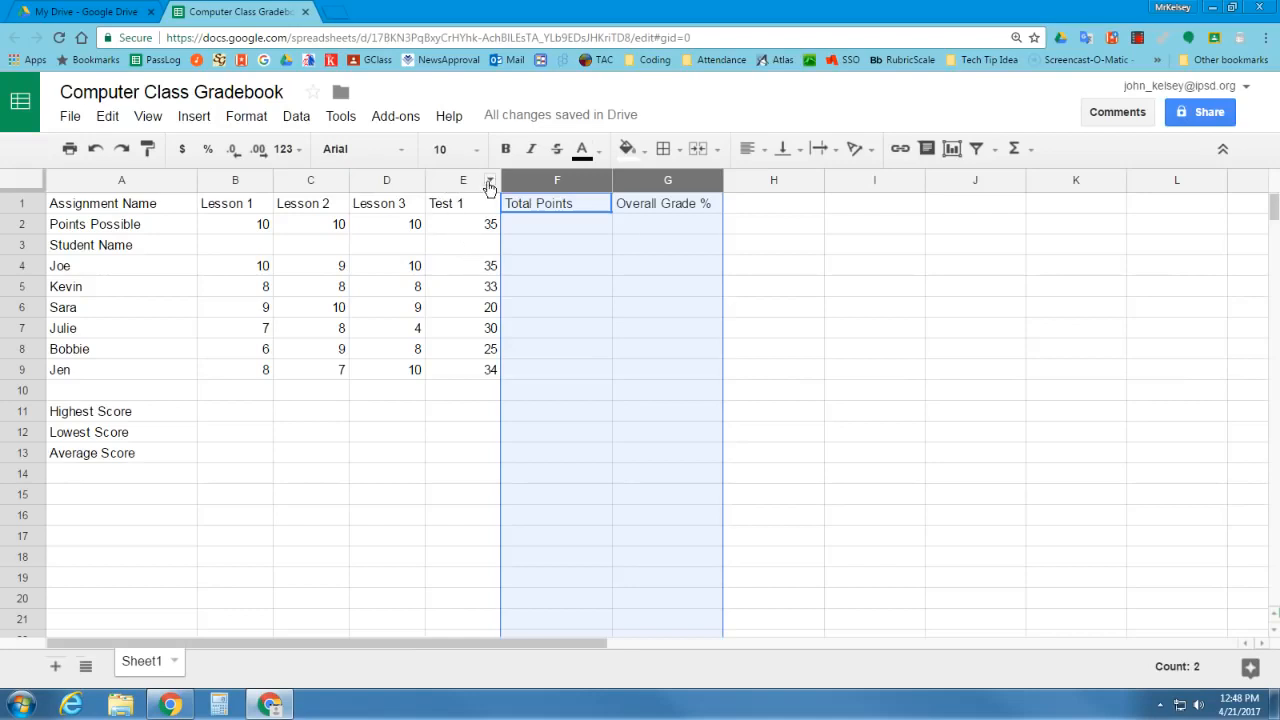
# Insert a blank row above the Student Name row
pyautogui.click(217, 272)
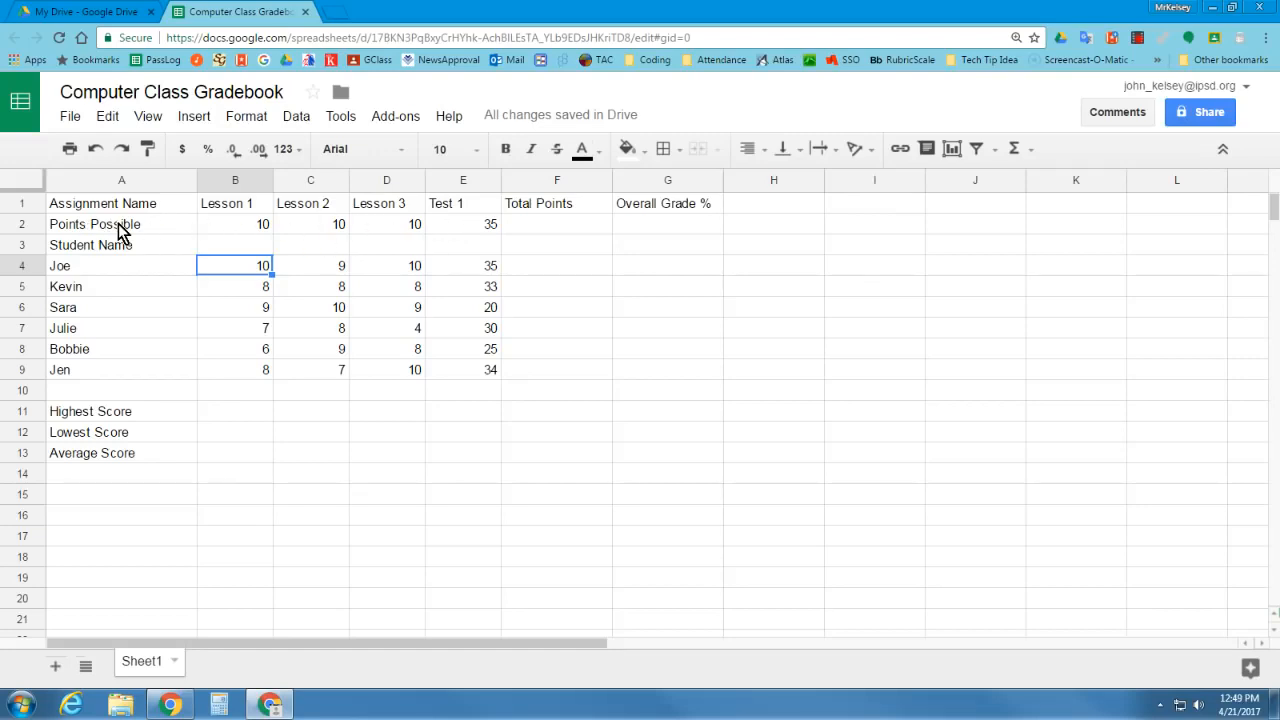
pyautogui.click(80, 248)
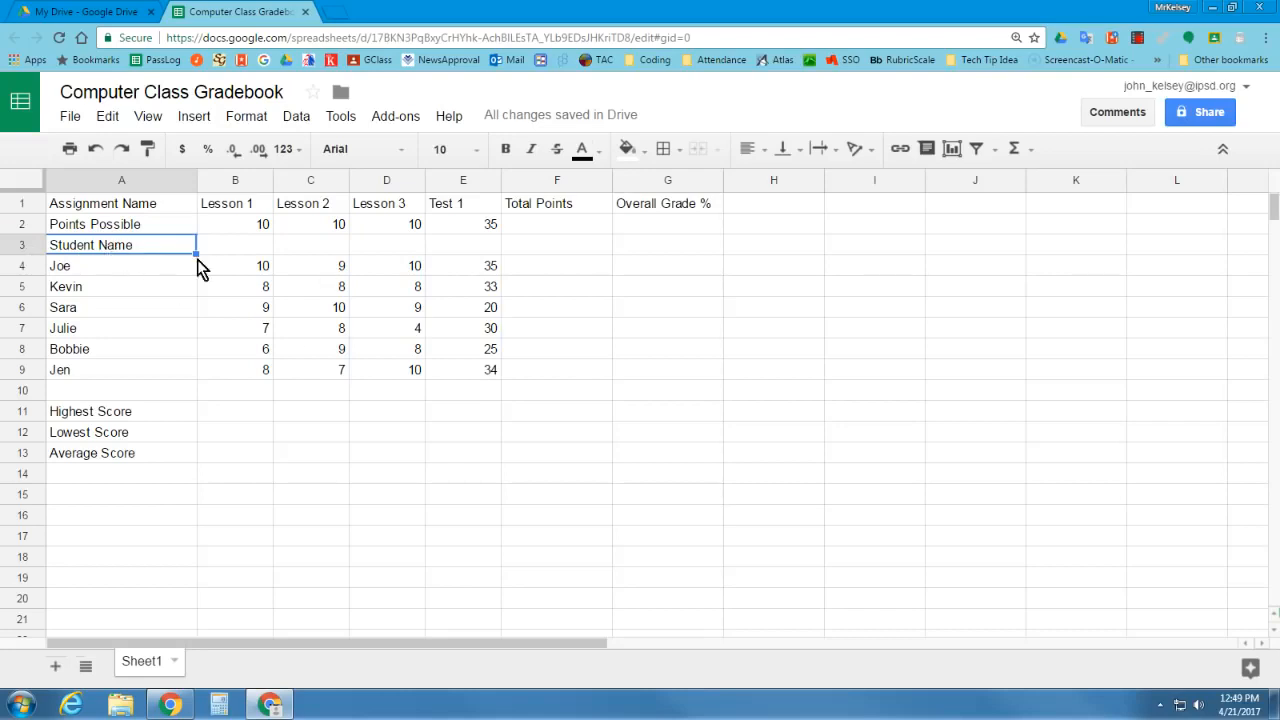
pyautogui.click(23, 245)
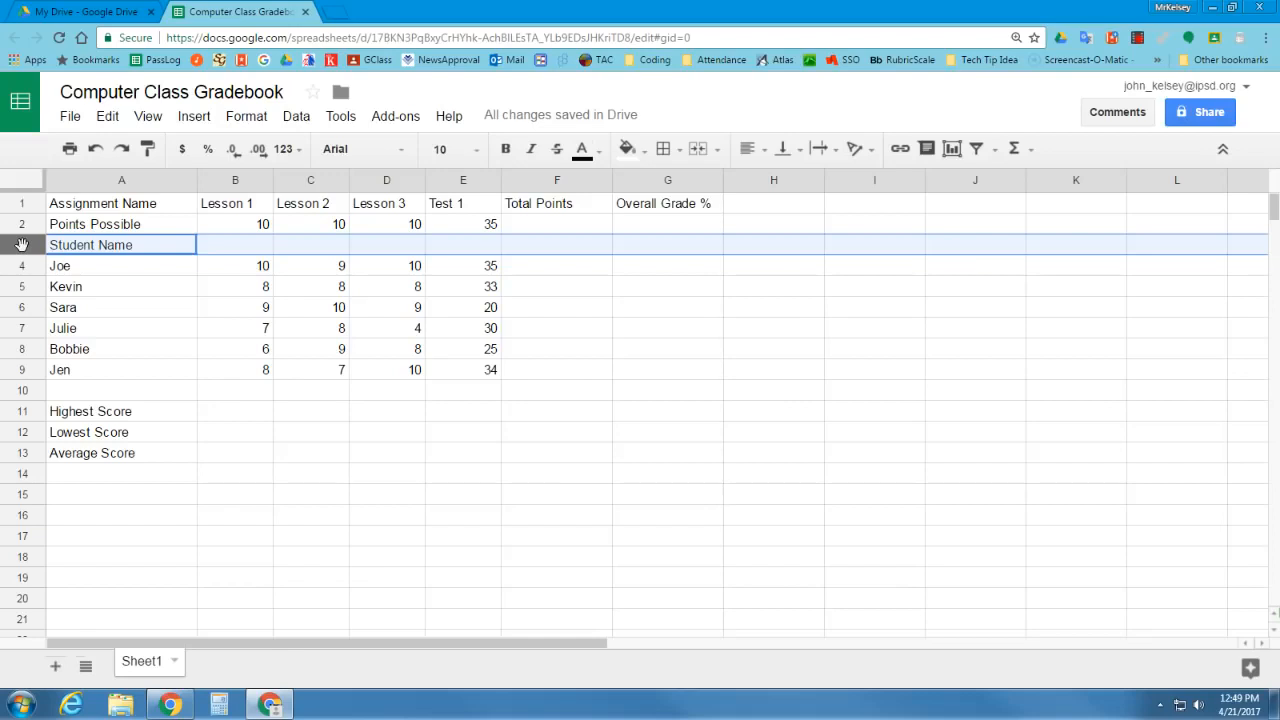
pyautogui.rightClick(22, 245)
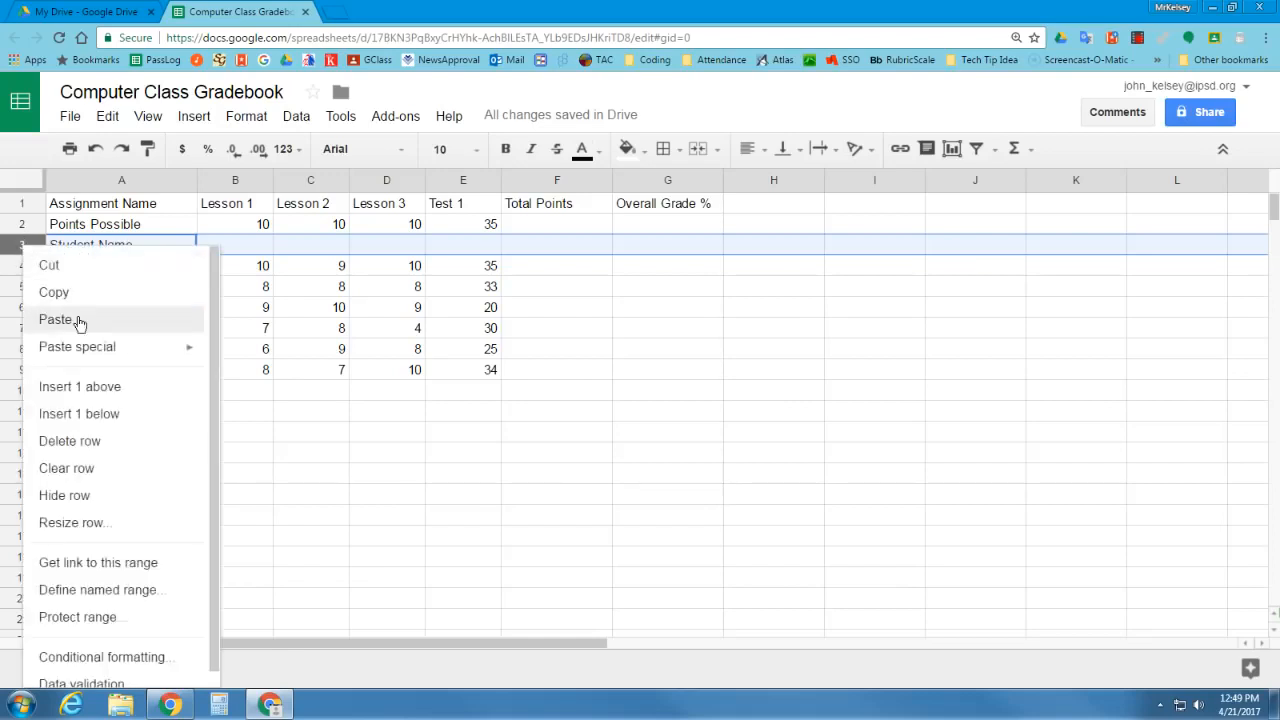
pyautogui.click(98, 388)
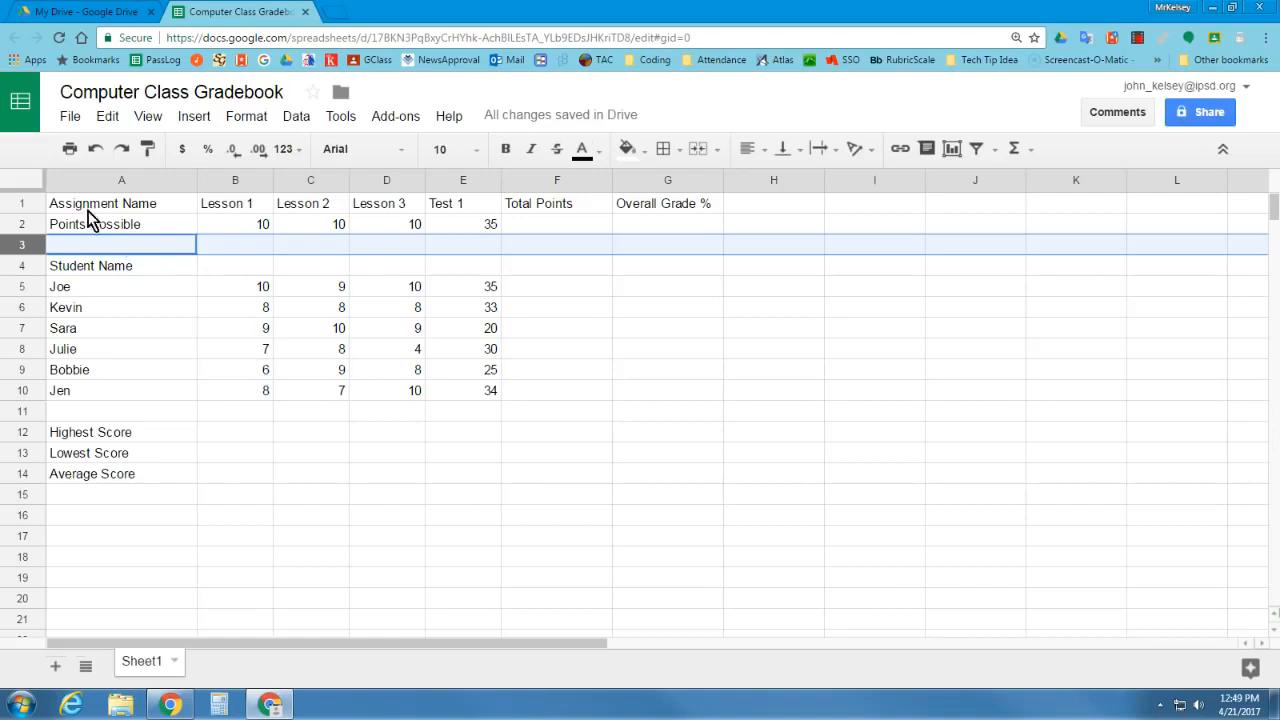
# Format the header row 1 as bold, horizontally centered and vertically middle-aligned
pyautogui.click(24, 203)
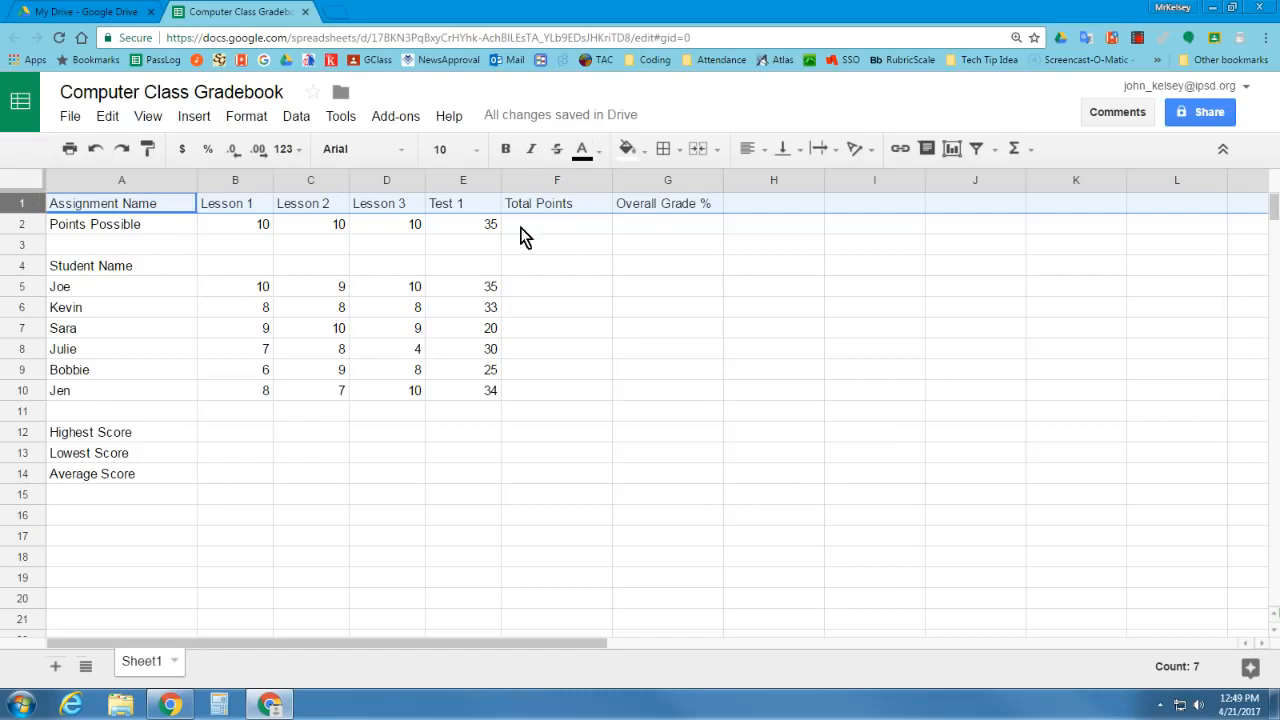
pyautogui.click(506, 153)
pyautogui.click(764, 152)
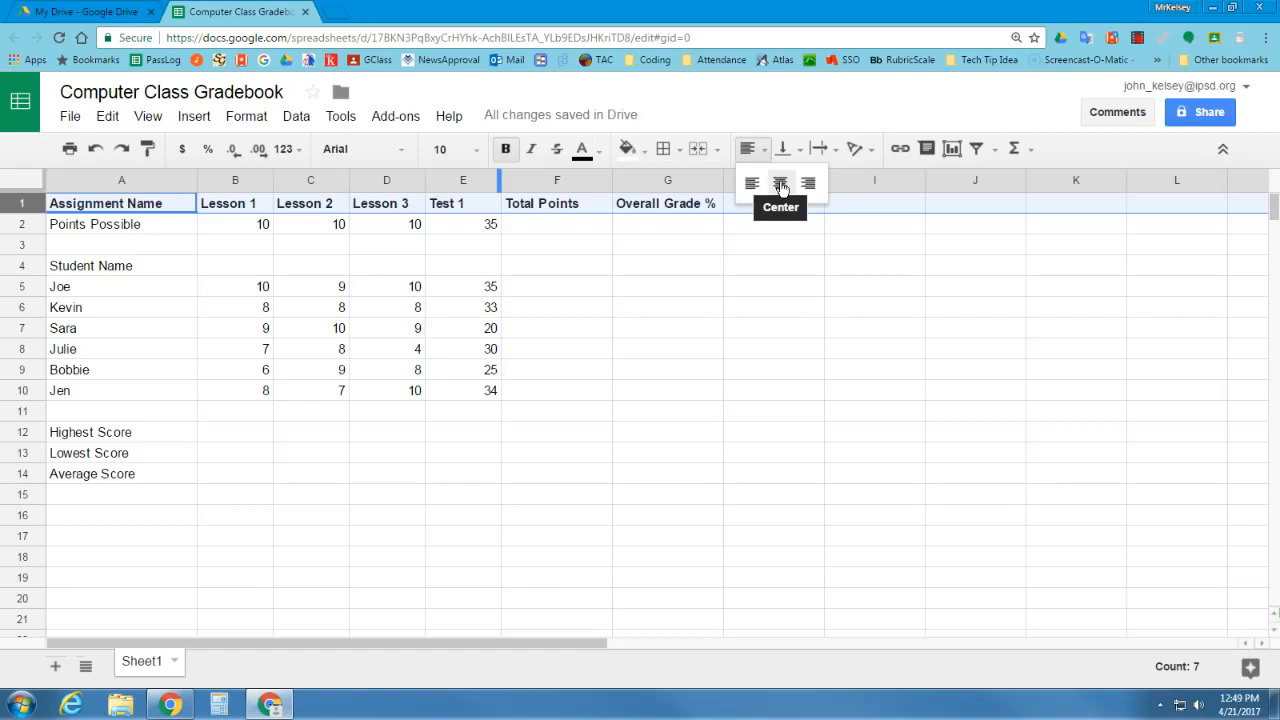
pyautogui.click(781, 185)
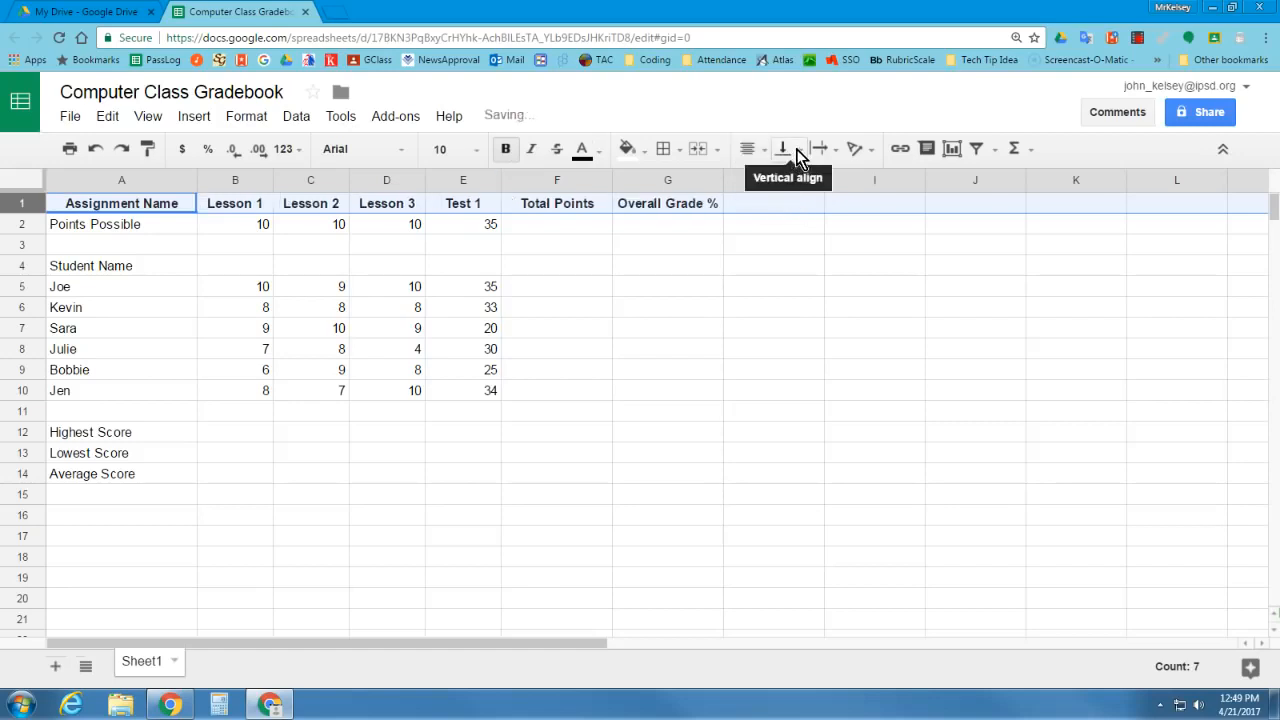
pyautogui.click(795, 152)
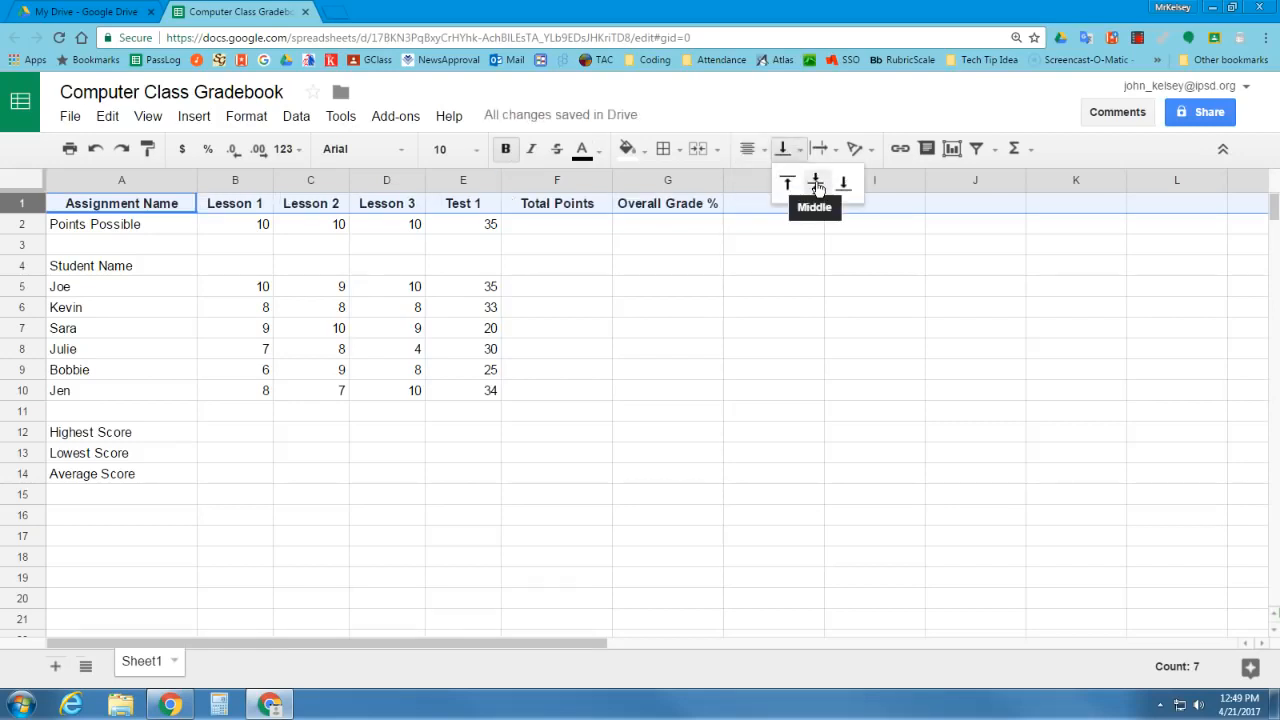
pyautogui.click(817, 186)
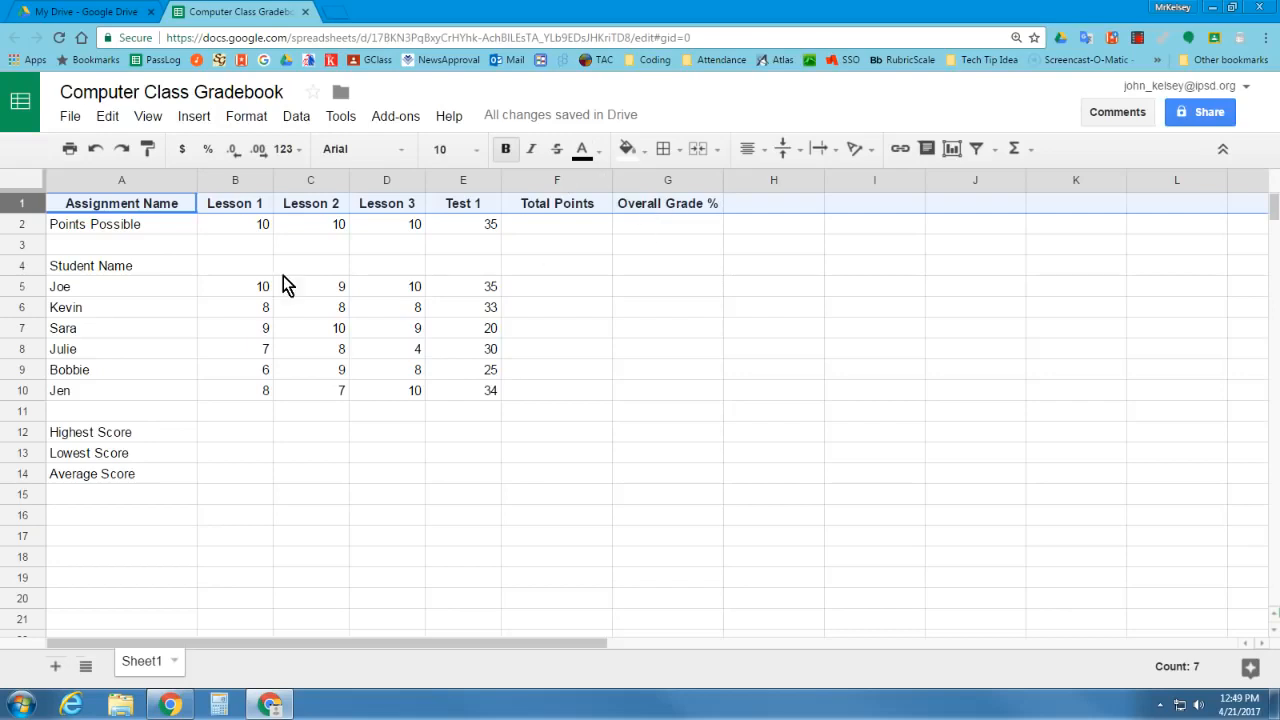
# Adjust the height of header row 1 to slightly taller than the other rows
pyautogui.moveTo(24, 212); pyautogui.dragTo(41, 268)
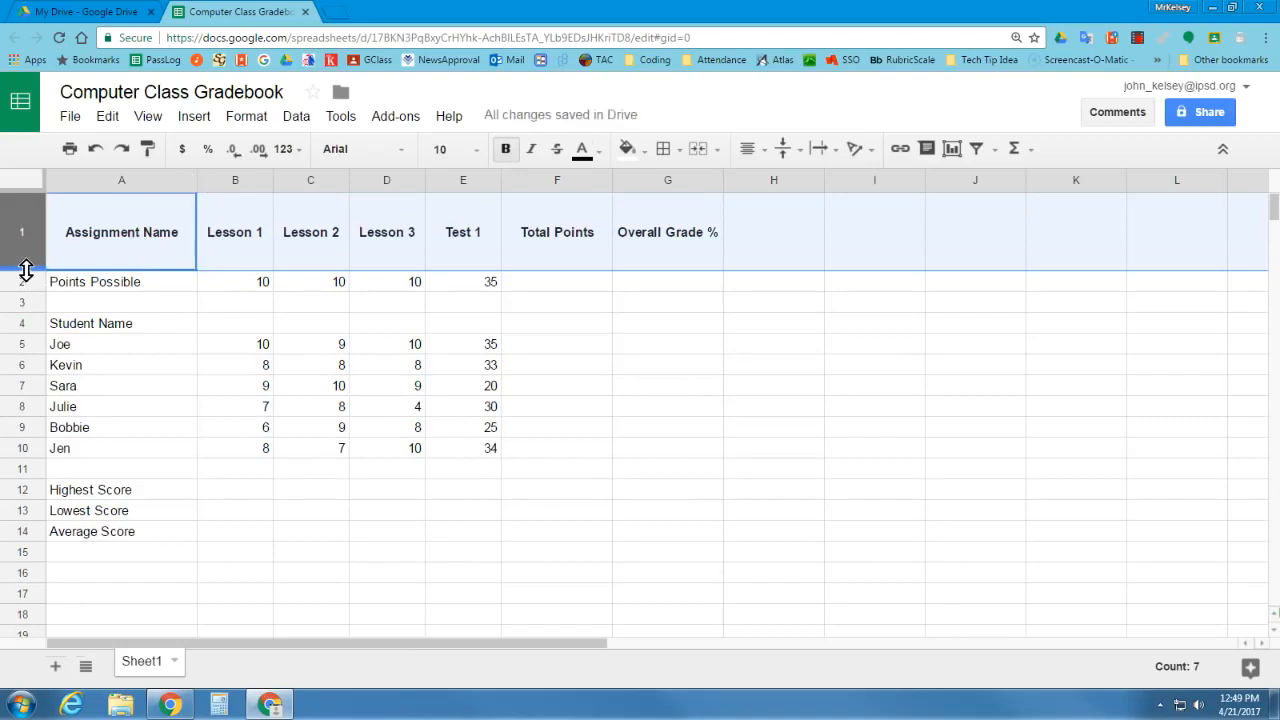
pyautogui.moveTo(30, 268); pyautogui.dragTo(26, 218)
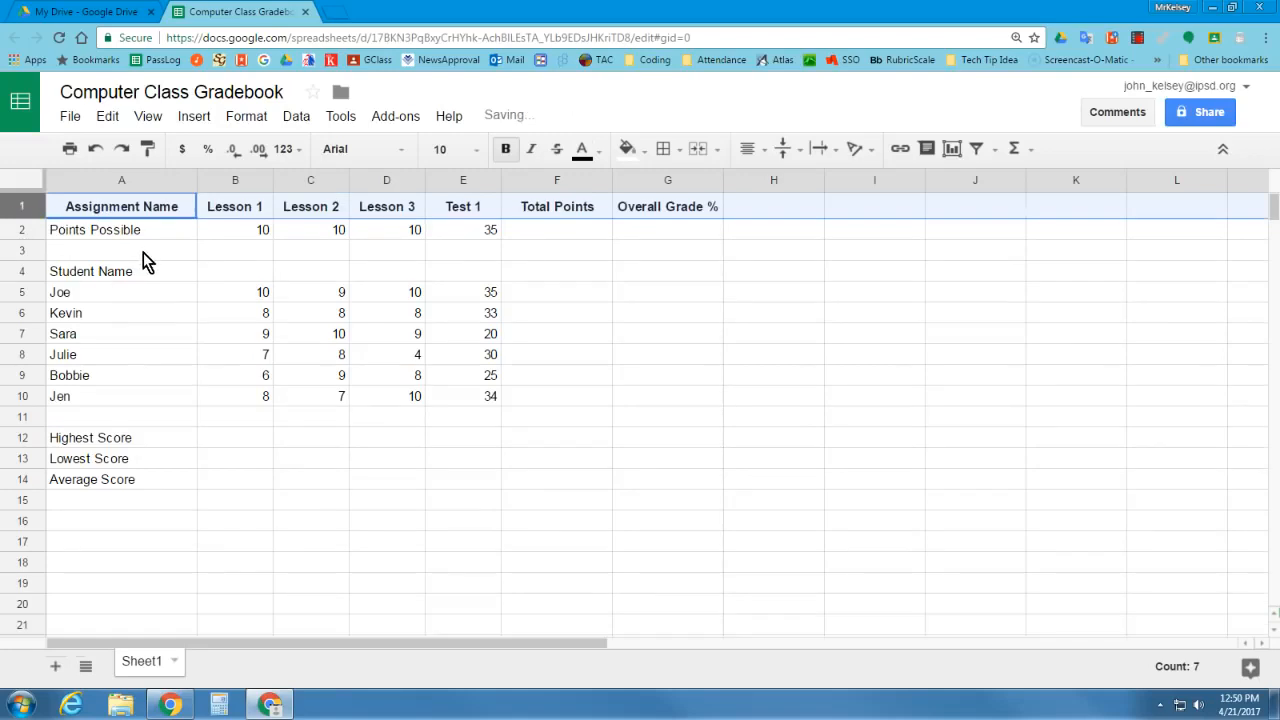
pyautogui.click(143, 252)
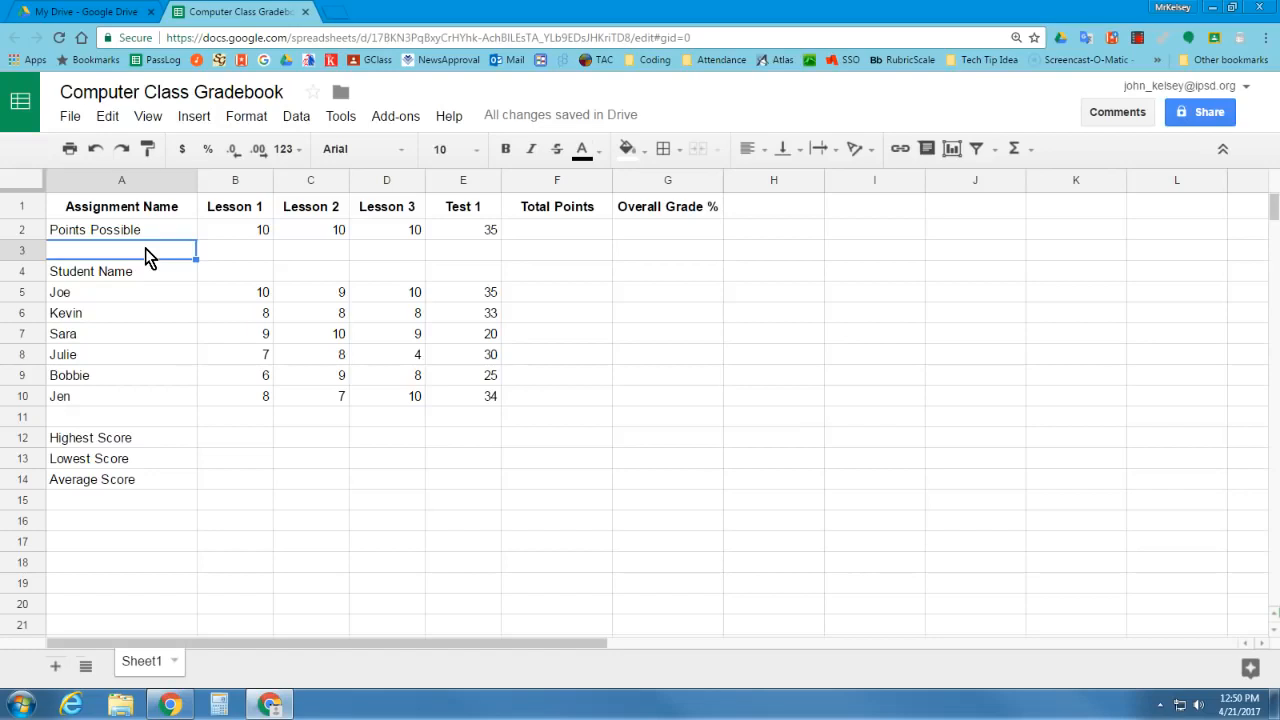
# Add a thin bottom border beneath header row 1
pyautogui.click(30, 207)
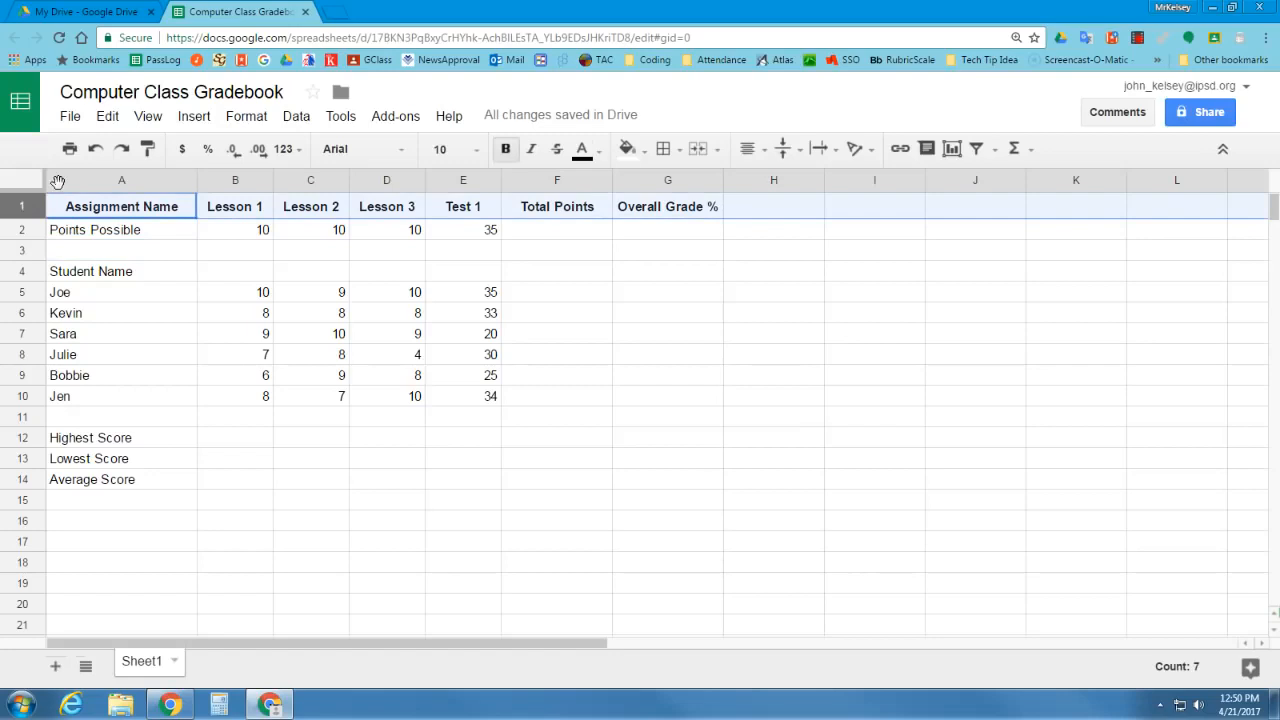
pyautogui.click(677, 151)
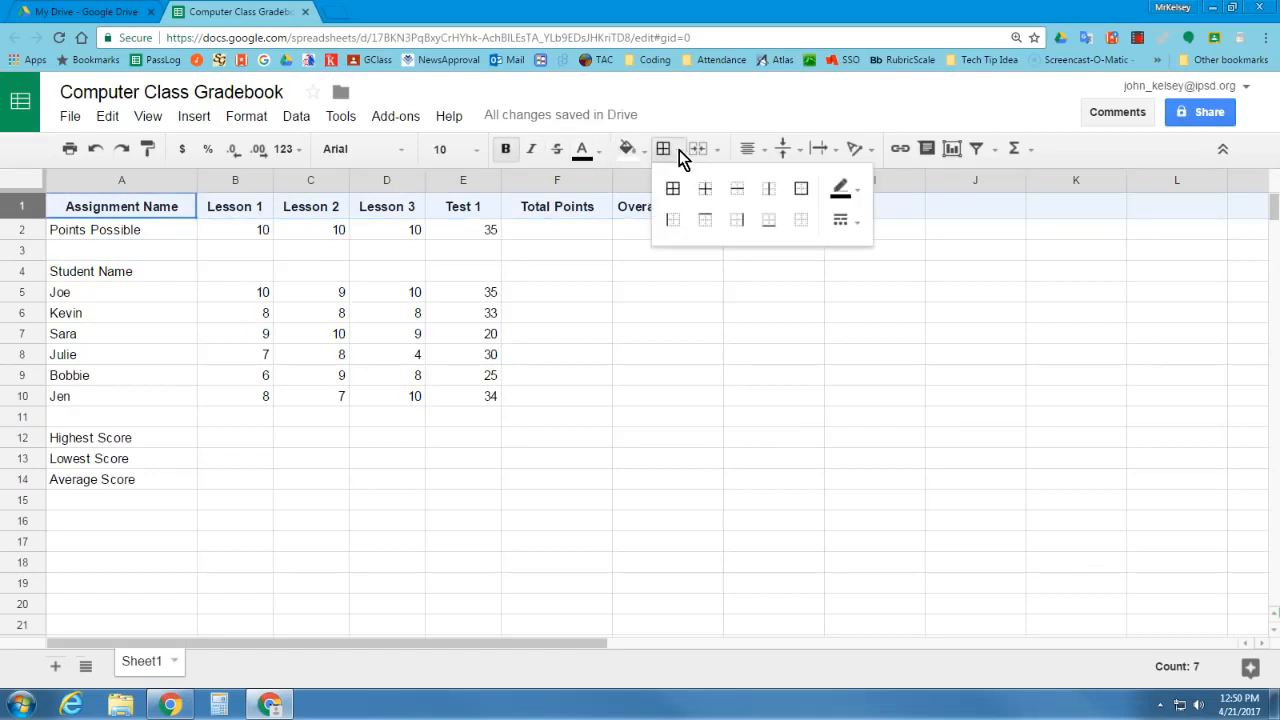
pyautogui.click(769, 222)
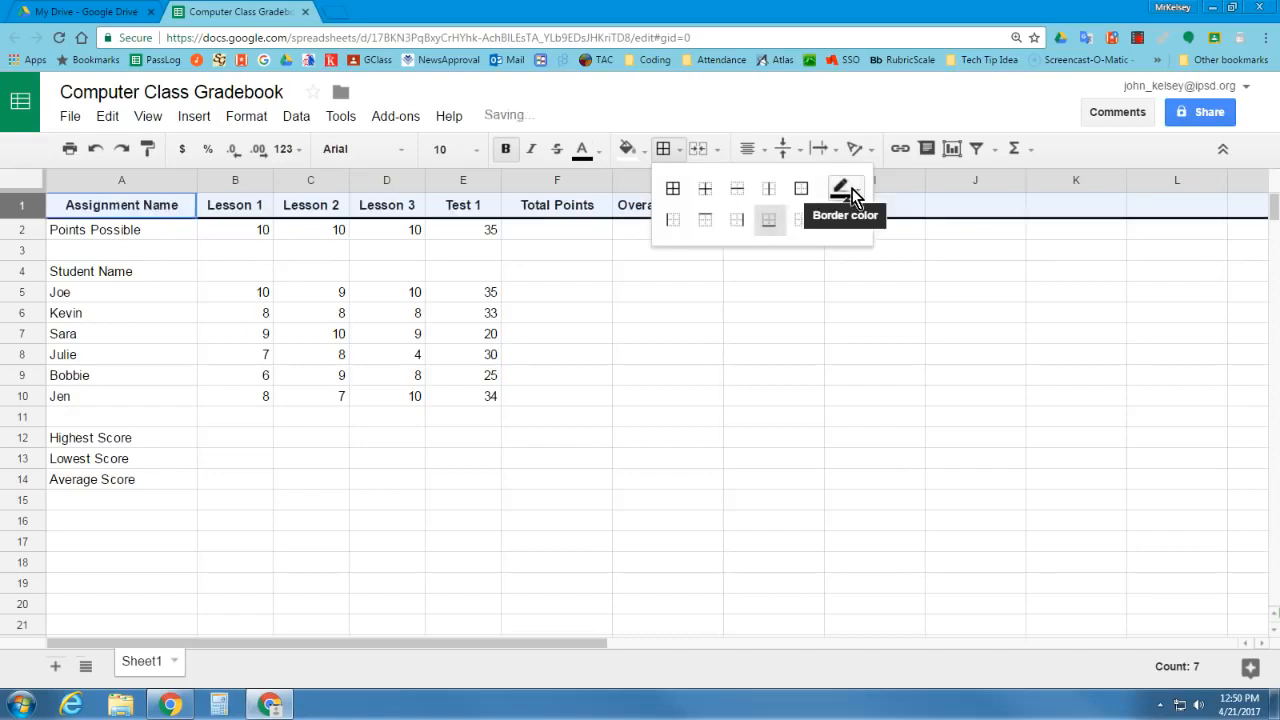
pyautogui.click(855, 228)
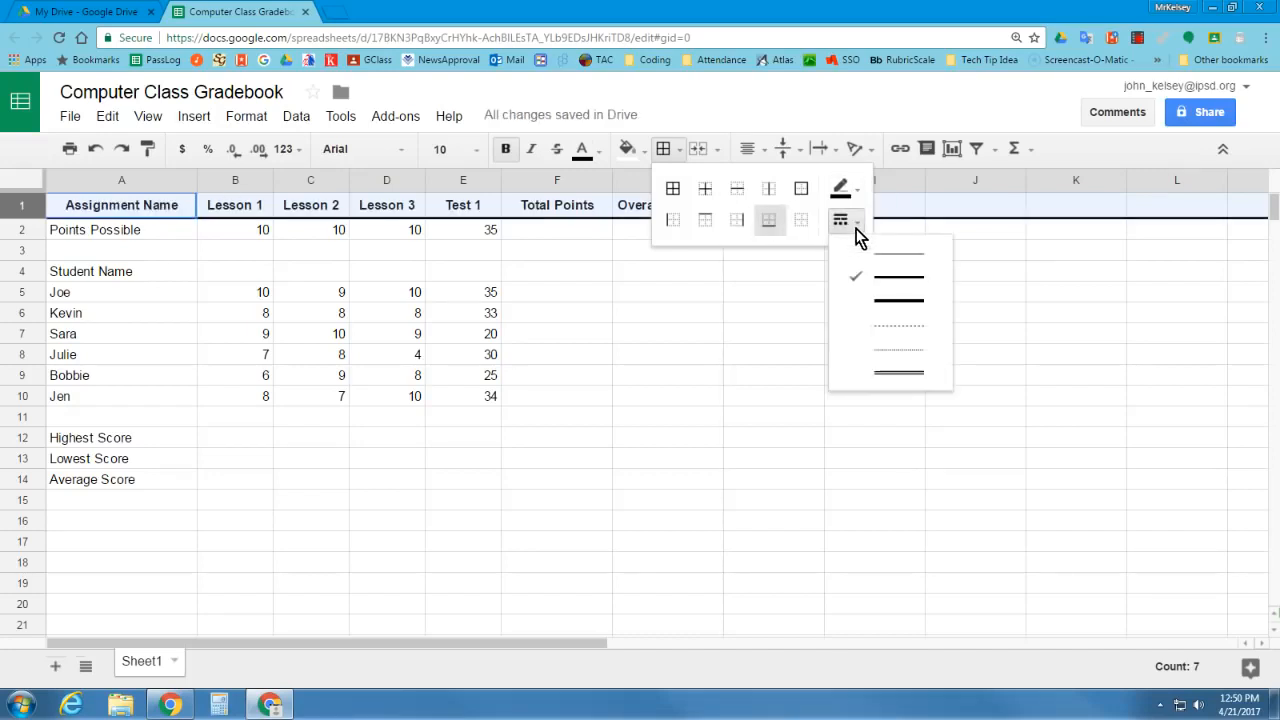
pyautogui.click(891, 277)
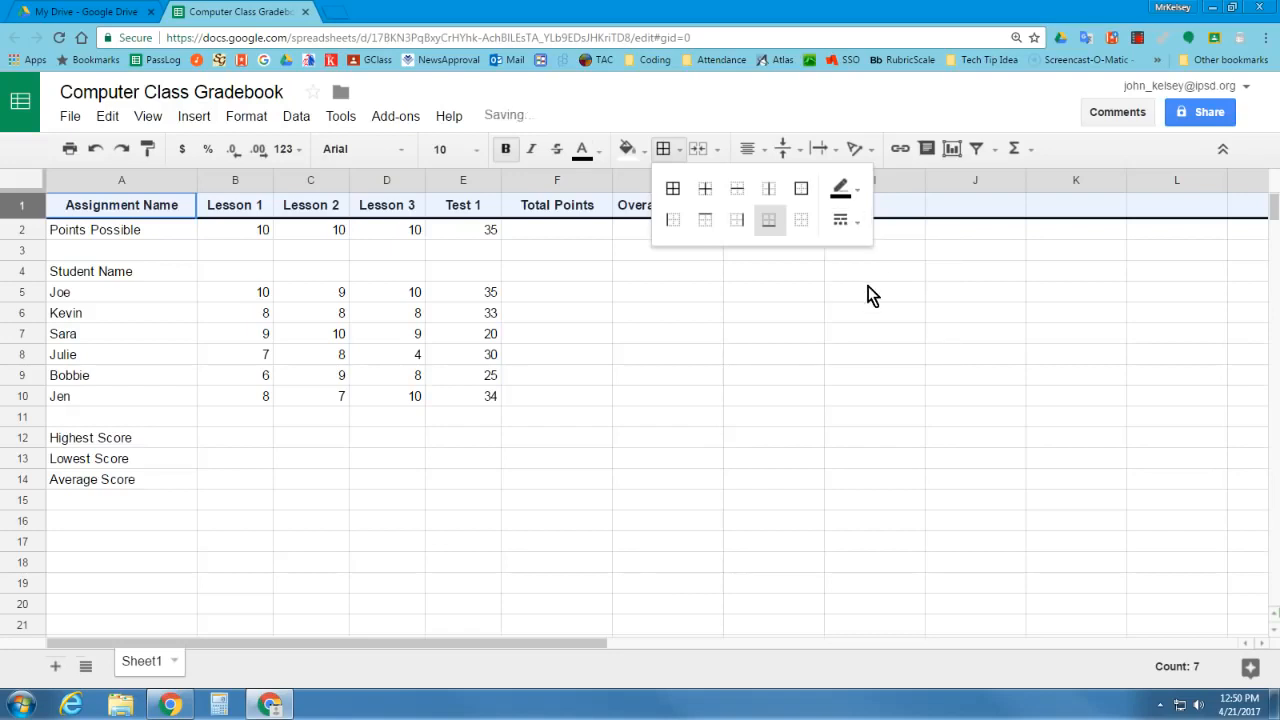
# Add a bottom border beneath the Points Possible row
pyautogui.click(24, 230)
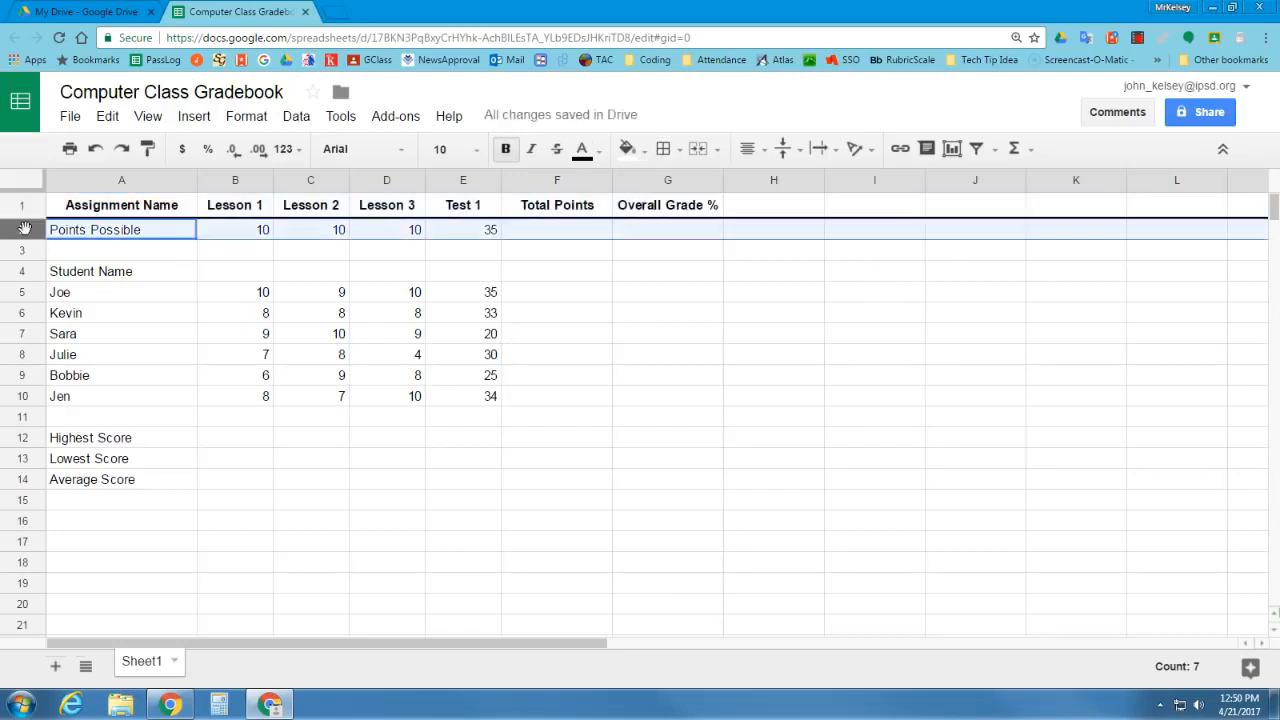
pyautogui.click(800, 153)
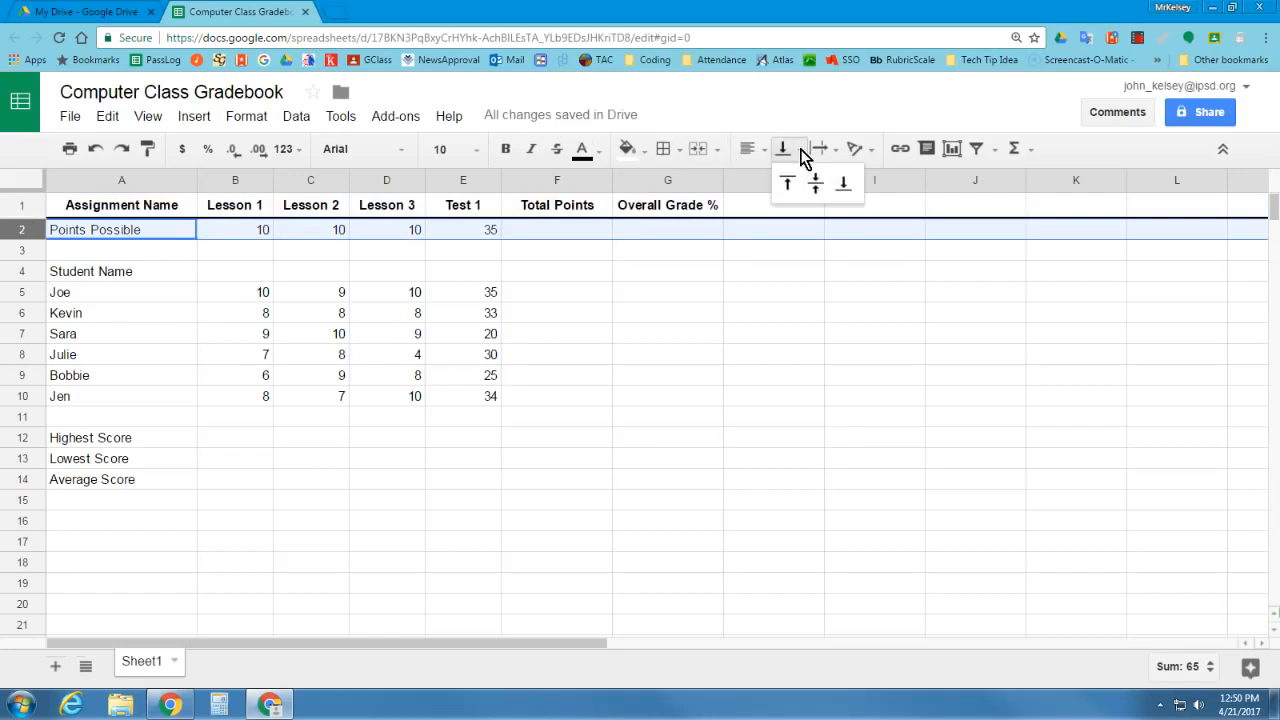
pyautogui.click(665, 150)
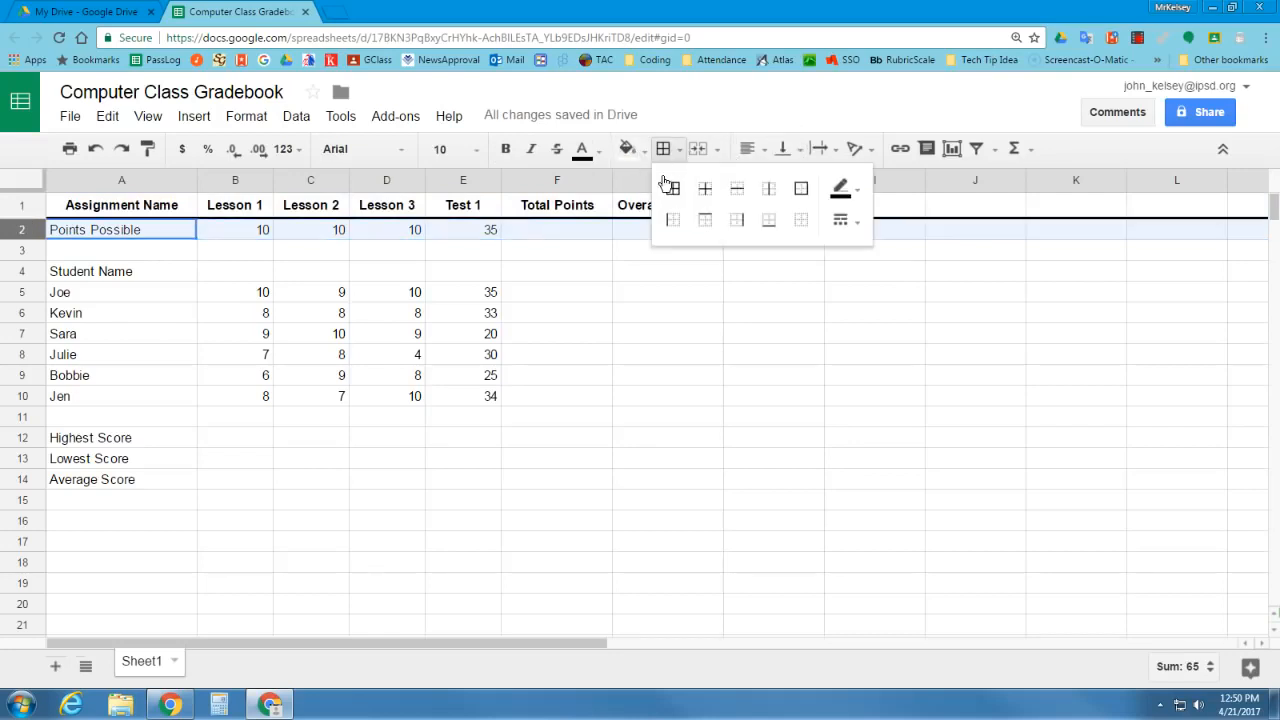
pyautogui.click(778, 221)
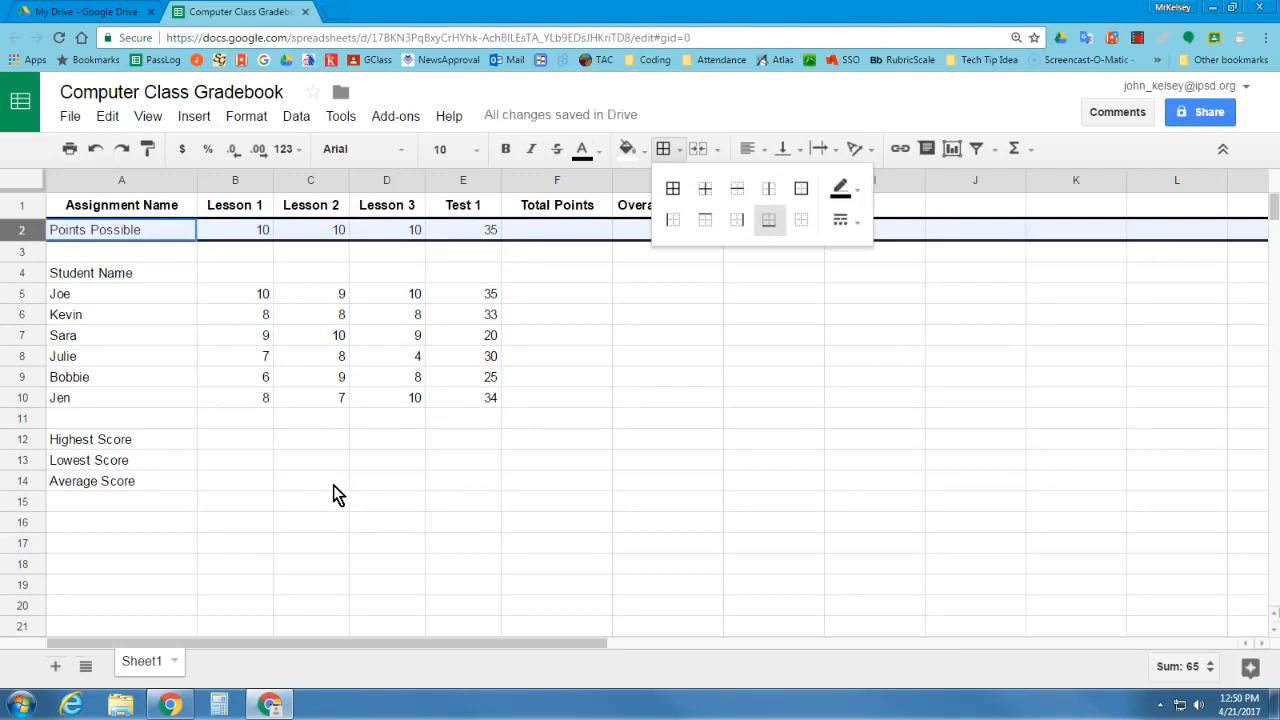
# Add a bottom border beneath row 10, the last student row
pyautogui.click(23, 397)
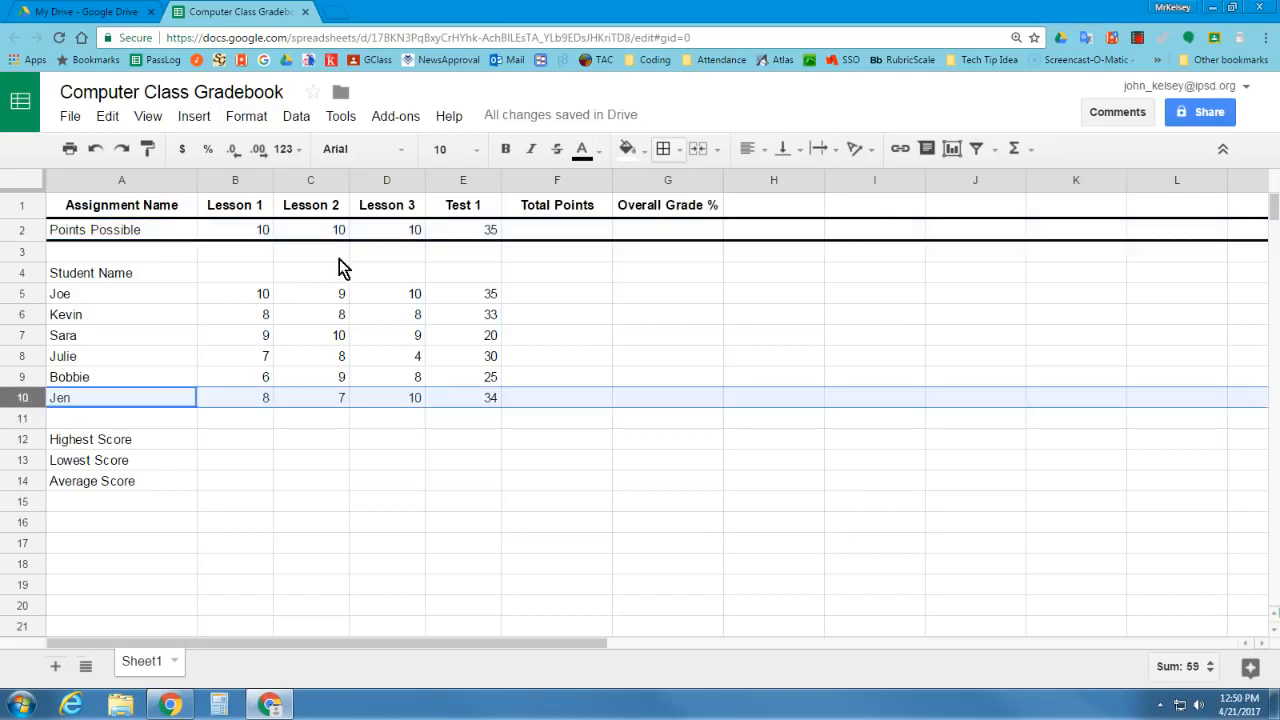
pyautogui.click(679, 151)
pyautogui.click(769, 221)
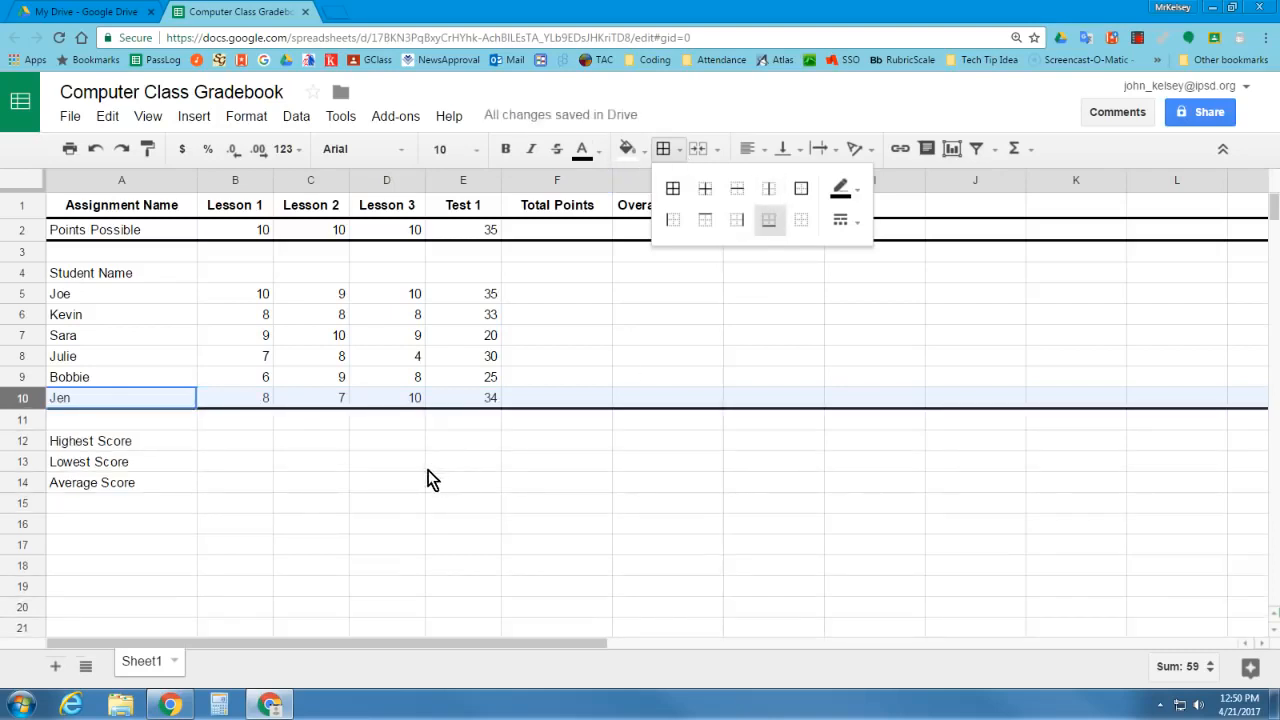
# Bold the Points Possible, Student Name, Highest Score, Lowest Score and Average Score labels in column A
pyautogui.click(110, 227)
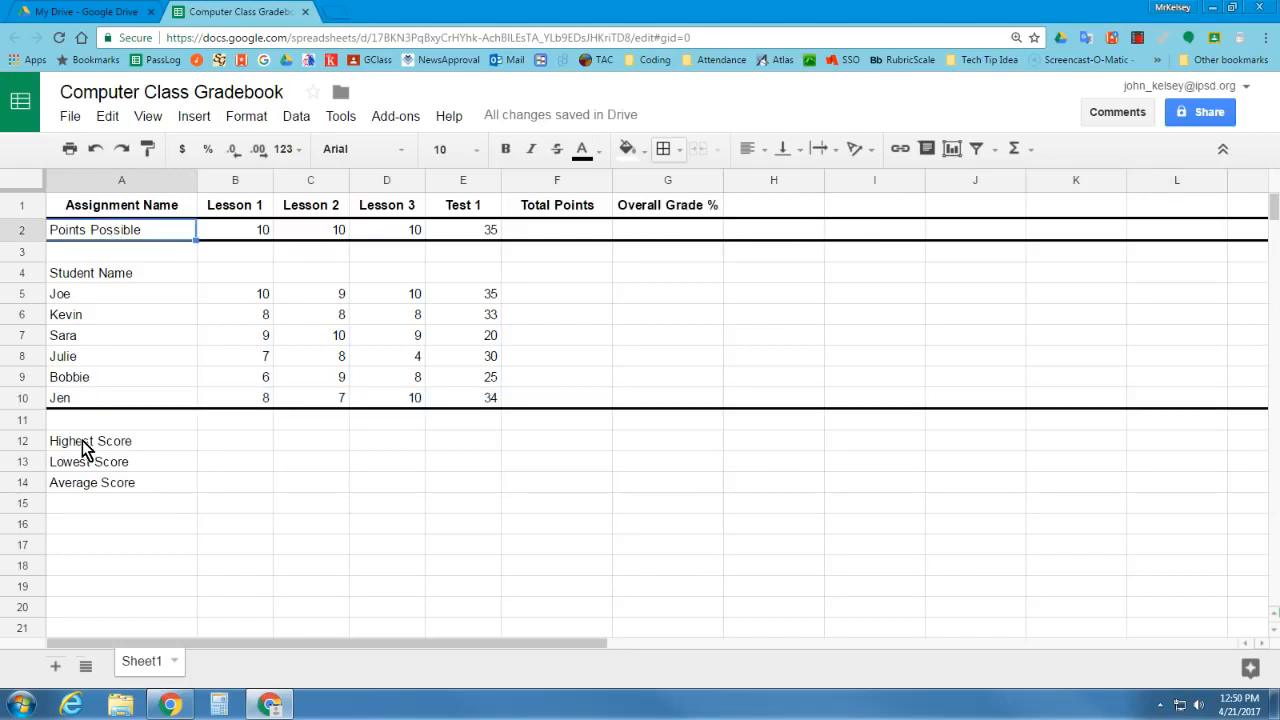
pyautogui.keyDown('ctrl'); pyautogui.click(85, 447); pyautogui.keyUp('ctrl')
pyautogui.moveTo(84, 462); pyautogui.dragTo(95, 488)
pyautogui.keyDown('ctrl'); pyautogui.click(110, 277); pyautogui.keyUp('ctrl')
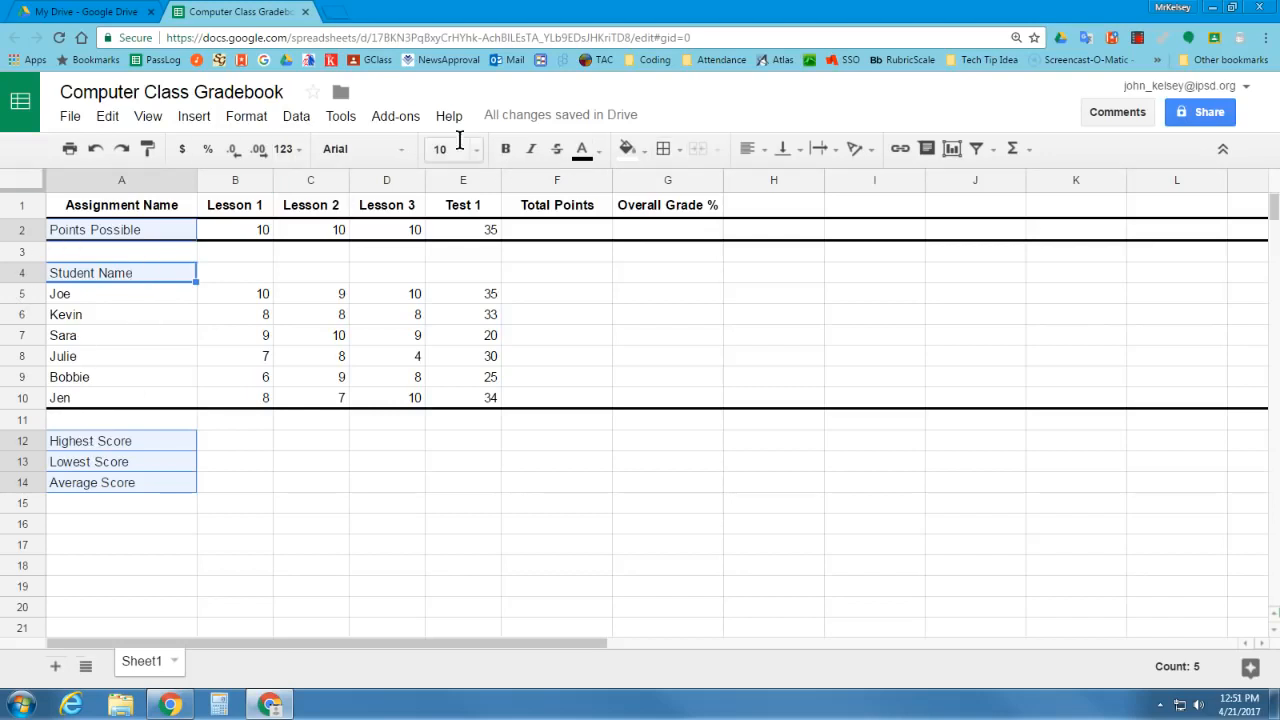
pyautogui.click(505, 149)
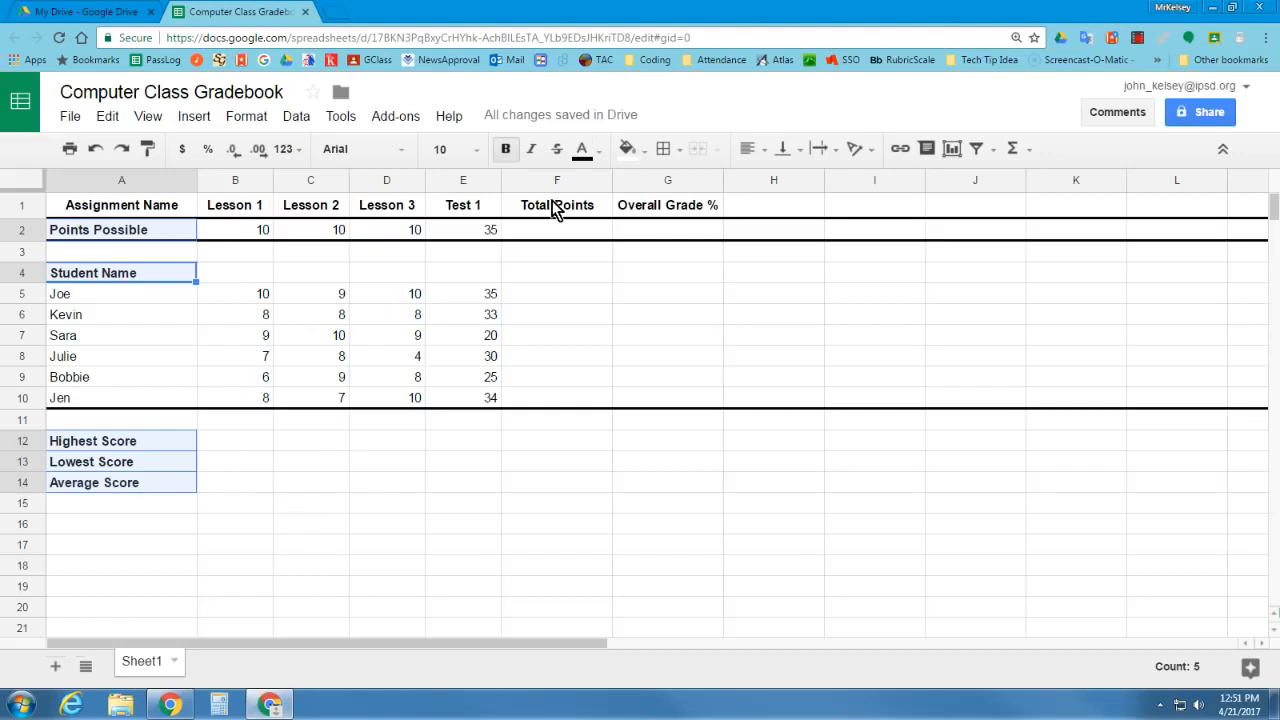
# Format the Overall Grade % column G as percentages
pyautogui.click(644, 178)
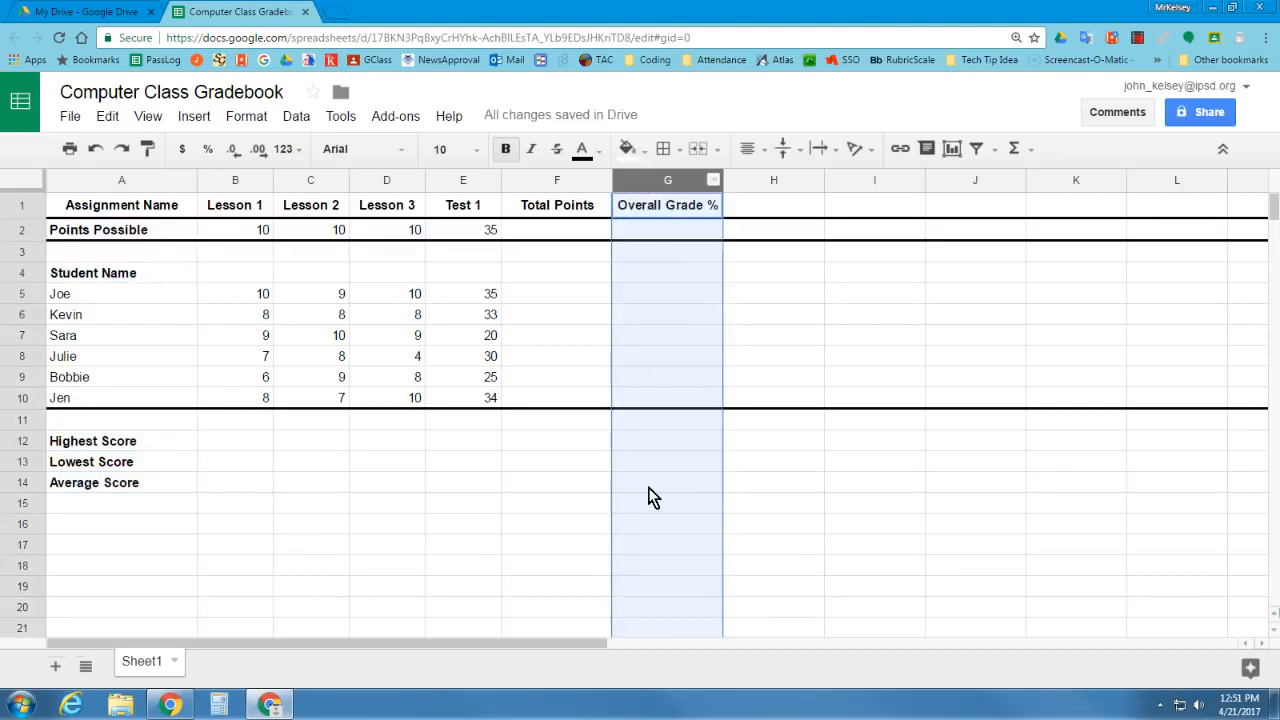
pyautogui.click(208, 154)
# Sort the student rows 5 to 10 by column A, A to Z
pyautogui.moveTo(24, 305); pyautogui.dragTo(35, 400)
pyautogui.click(172, 468)
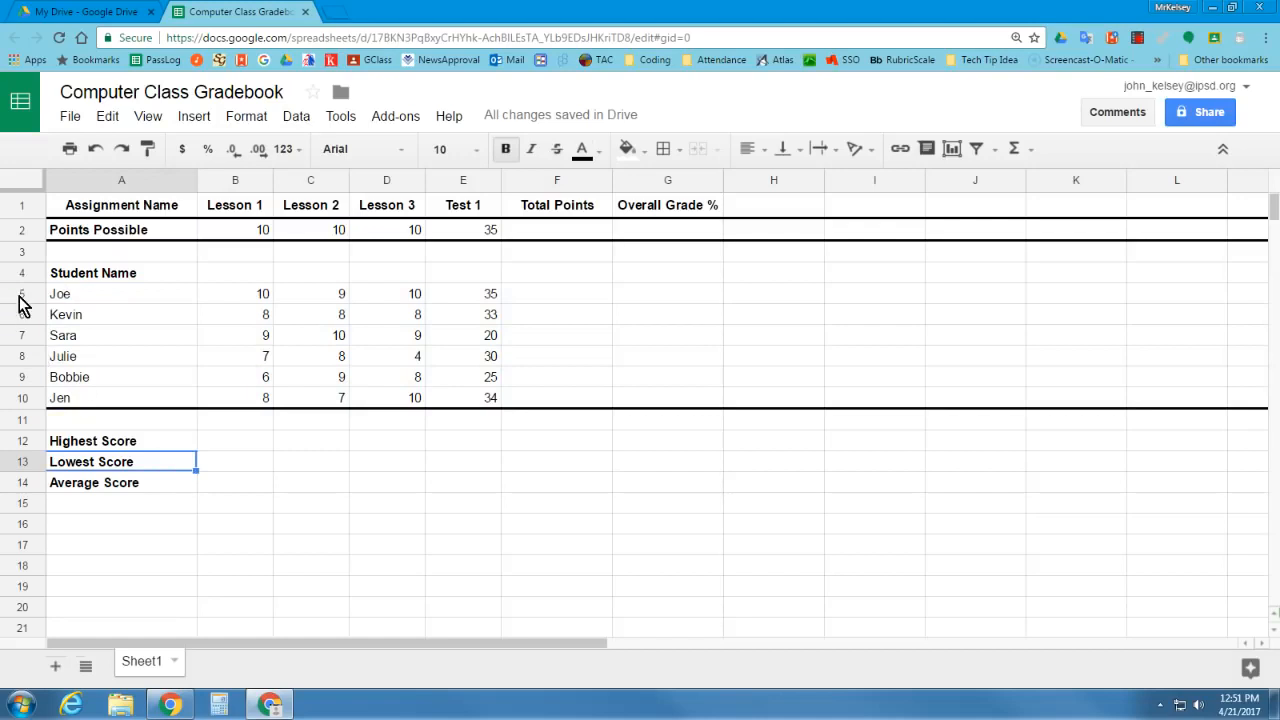
pyautogui.moveTo(24, 303); pyautogui.dragTo(14, 404)
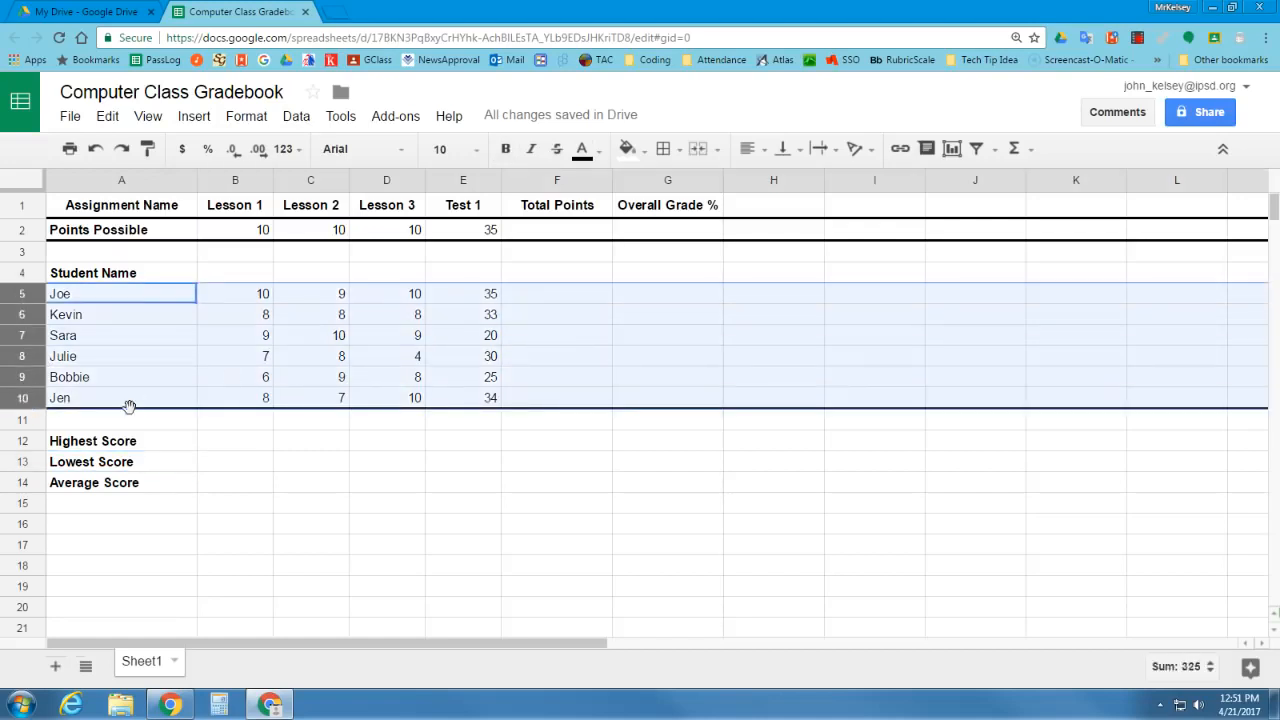
pyautogui.click(297, 120)
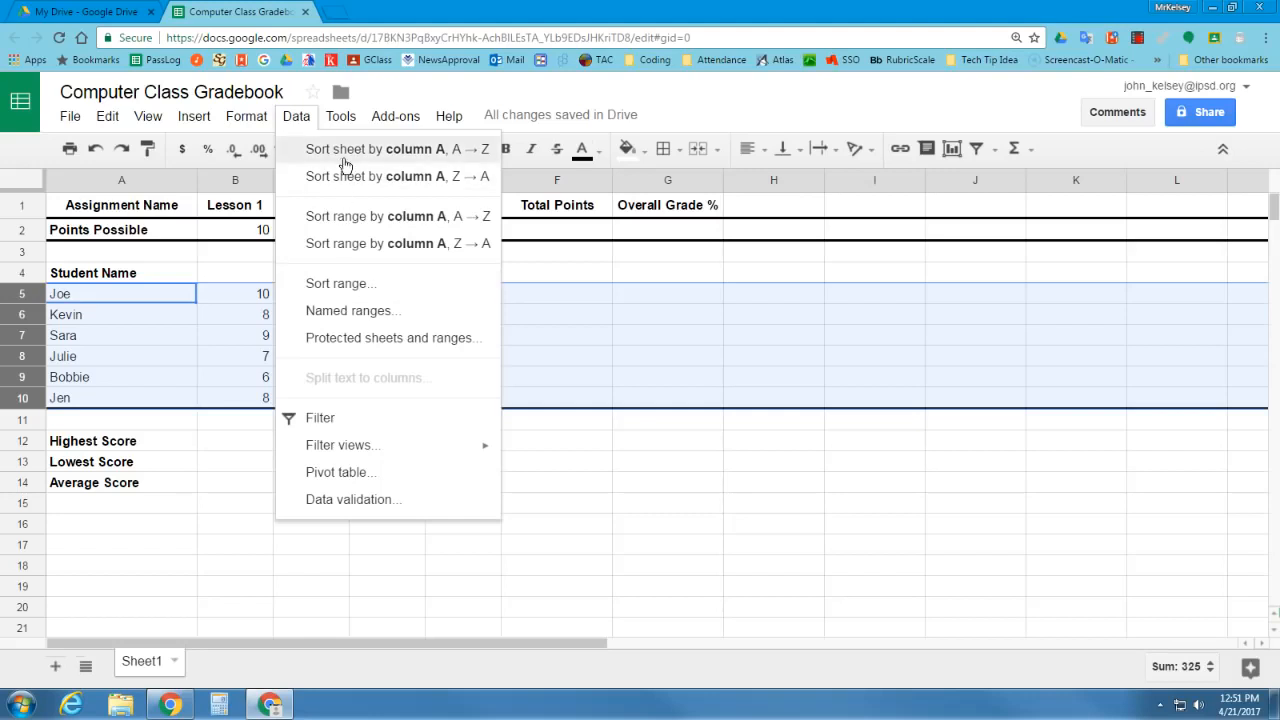
pyautogui.click(336, 285)
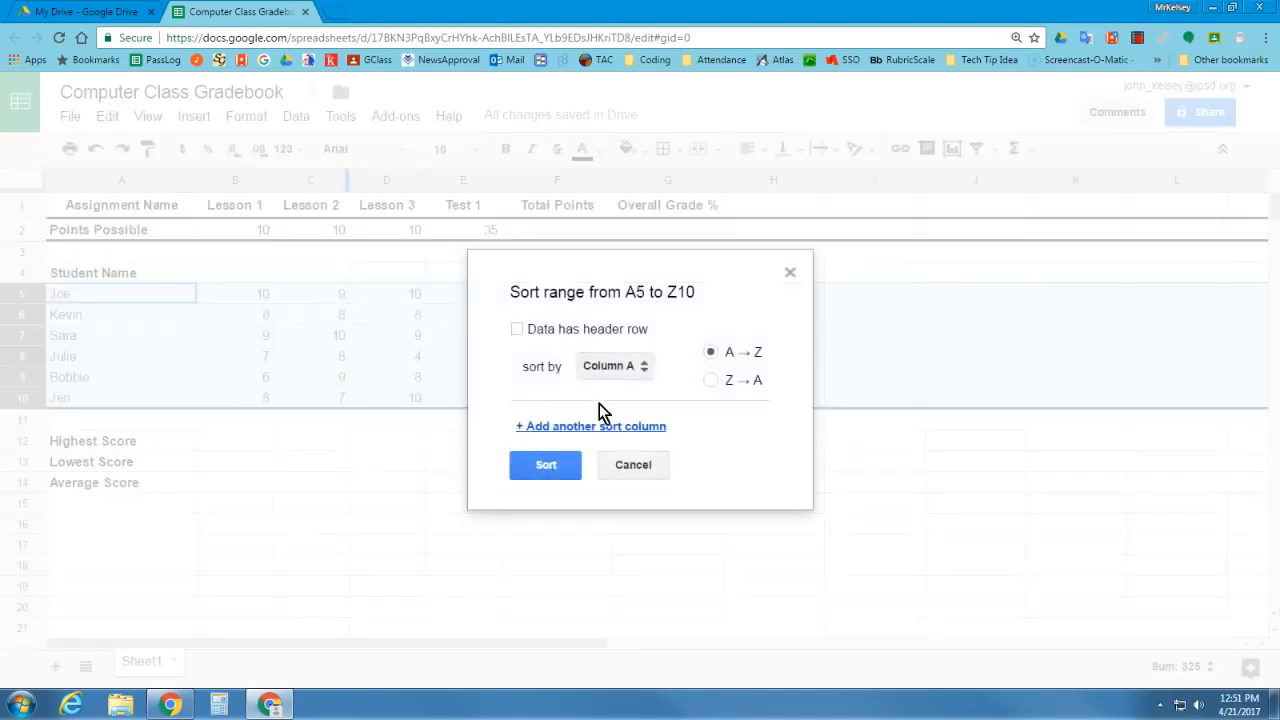
pyautogui.click(644, 366)
pyautogui.click(644, 366)
pyautogui.click(542, 468)
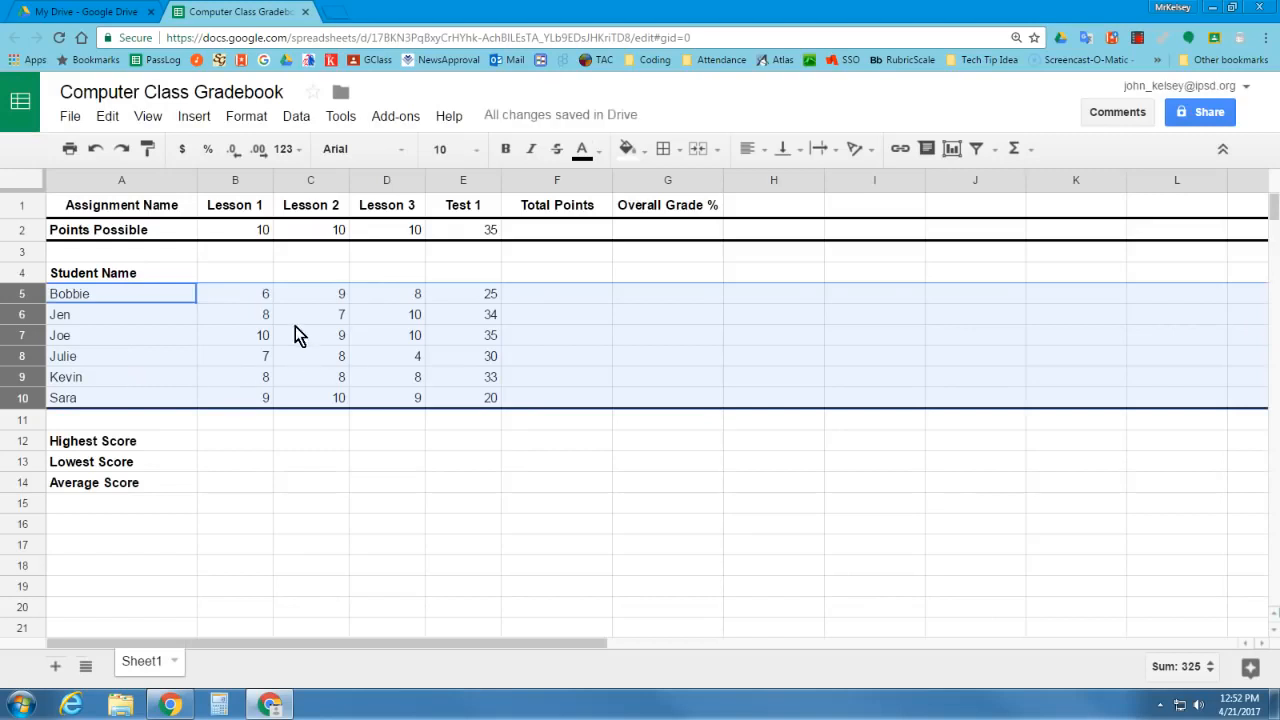
pyautogui.click(443, 464)
pyautogui.moveTo(131, 296); pyautogui.dragTo(151, 403)
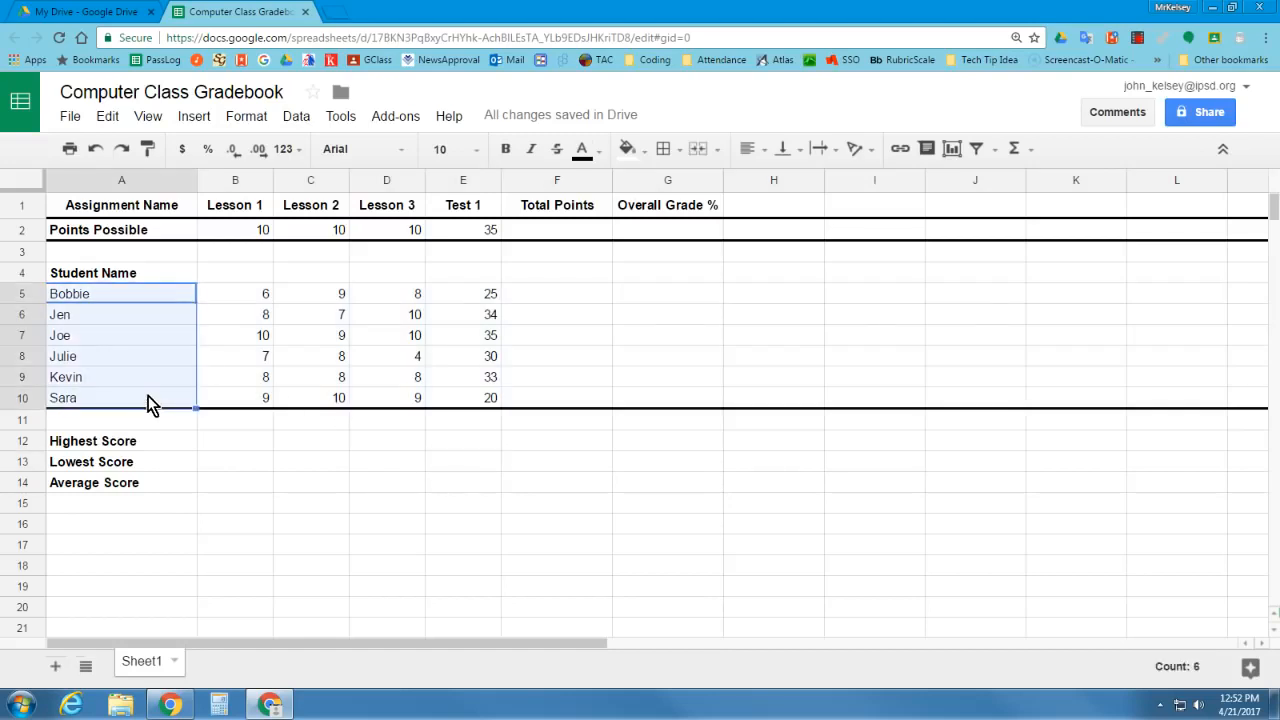
pyautogui.click(212, 428)
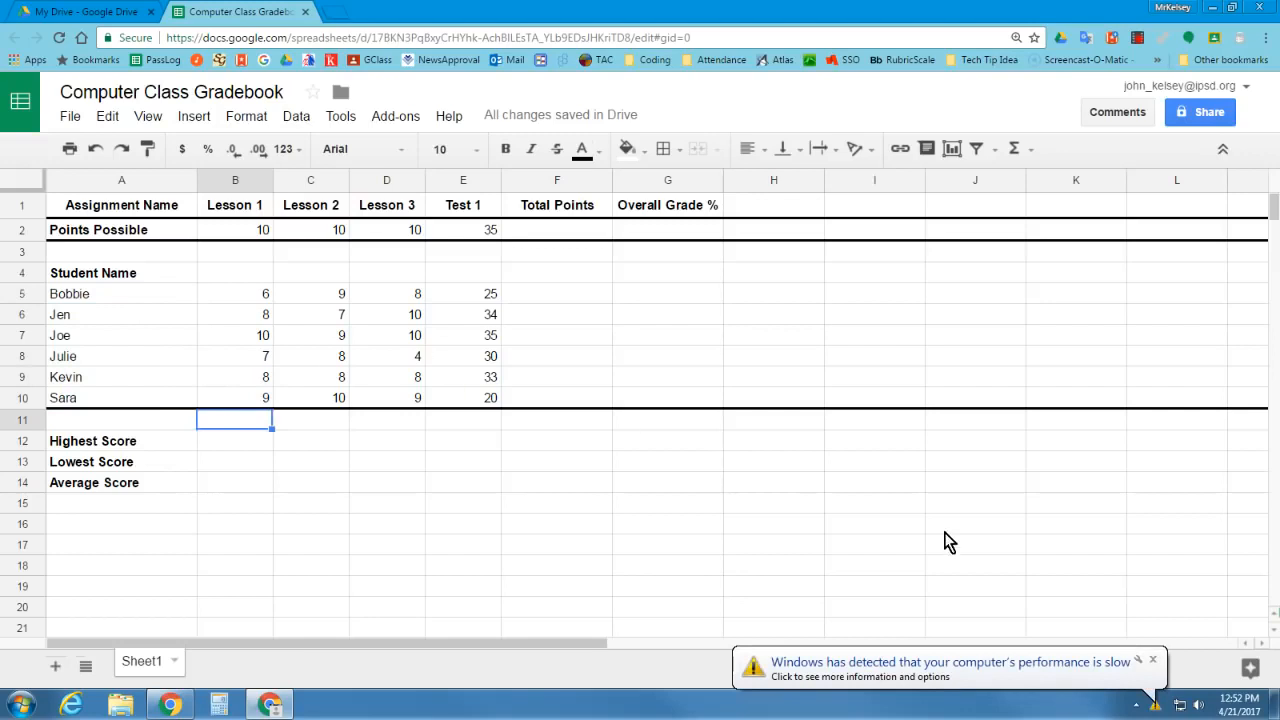
pyautogui.click(1152, 660)
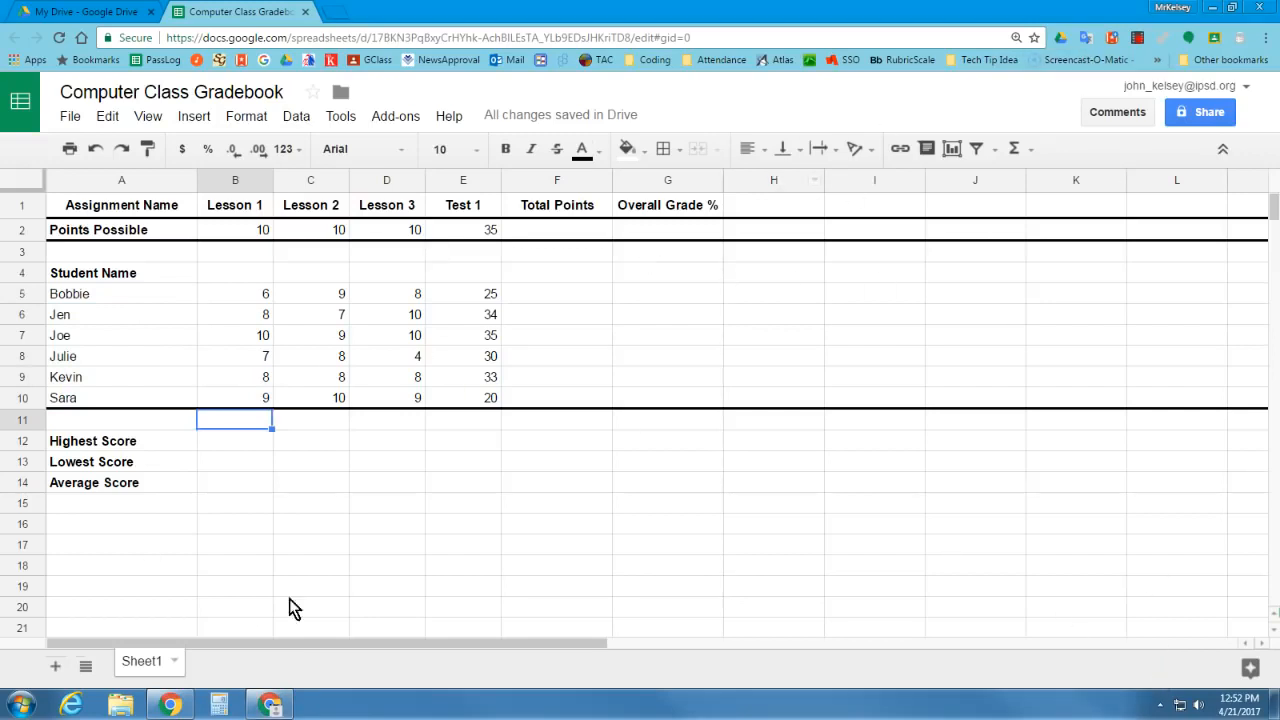
pyautogui.click(222, 446)
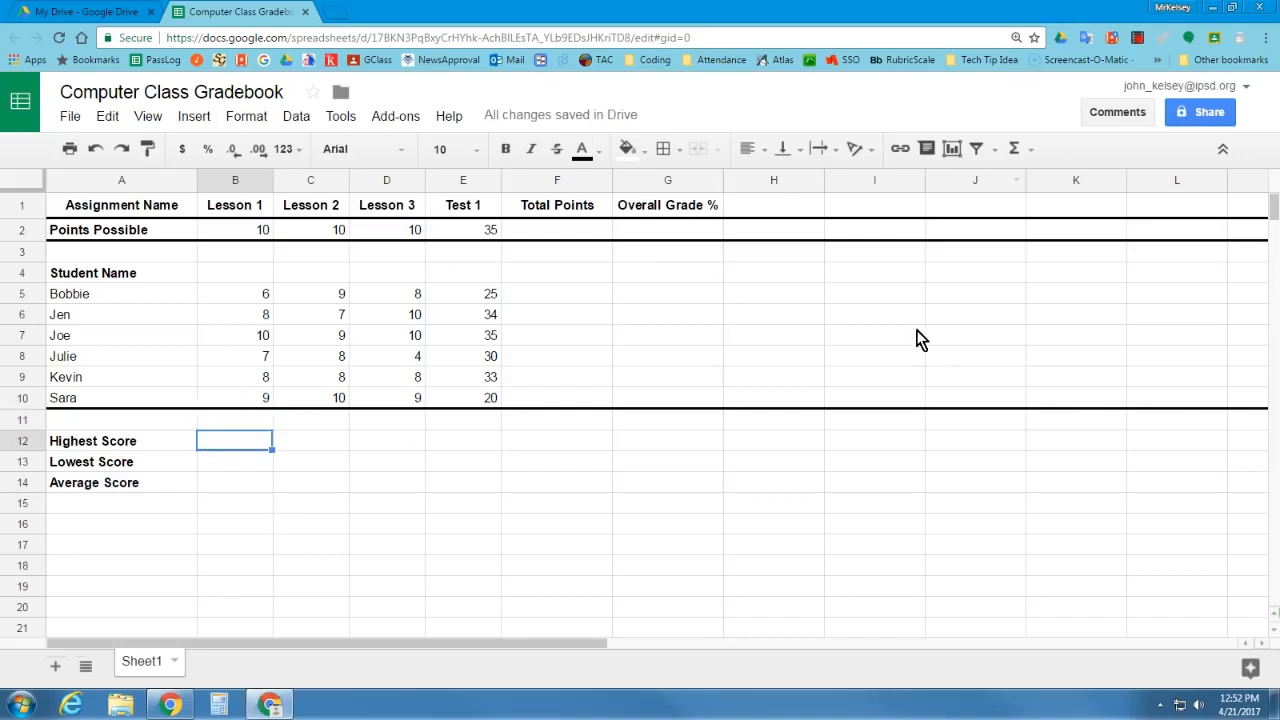
pyautogui.click(1139, 40)
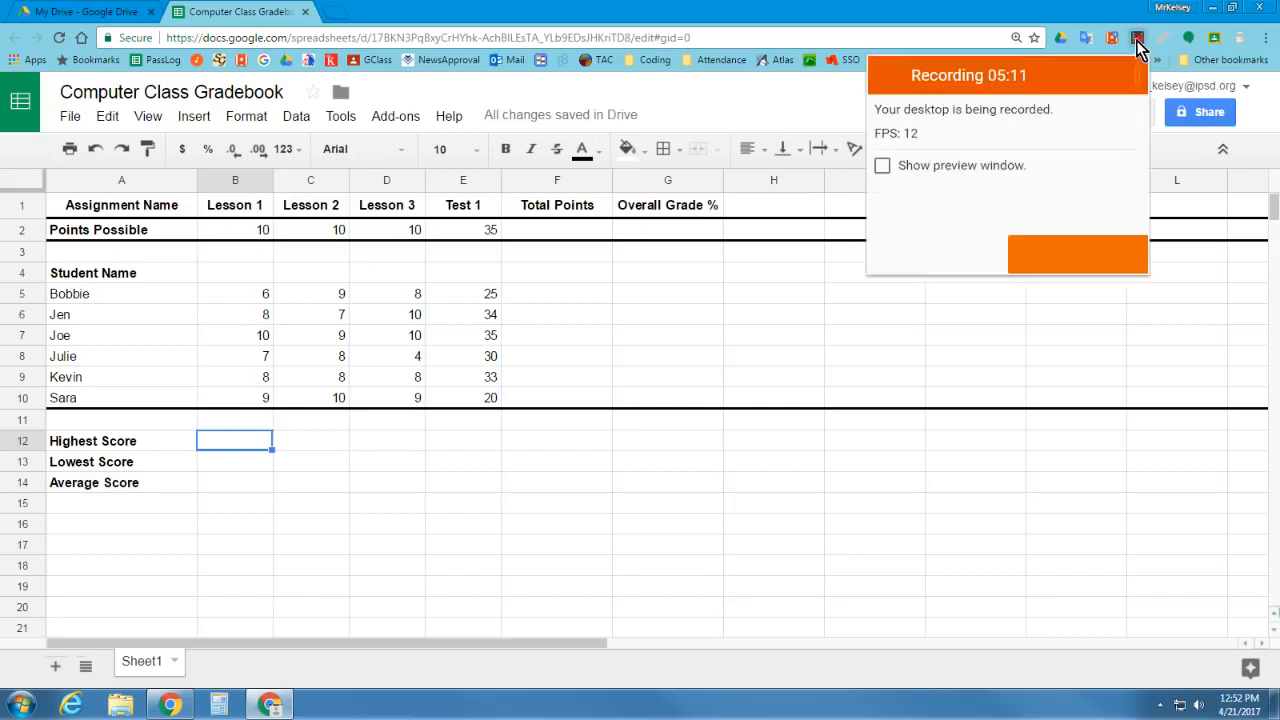